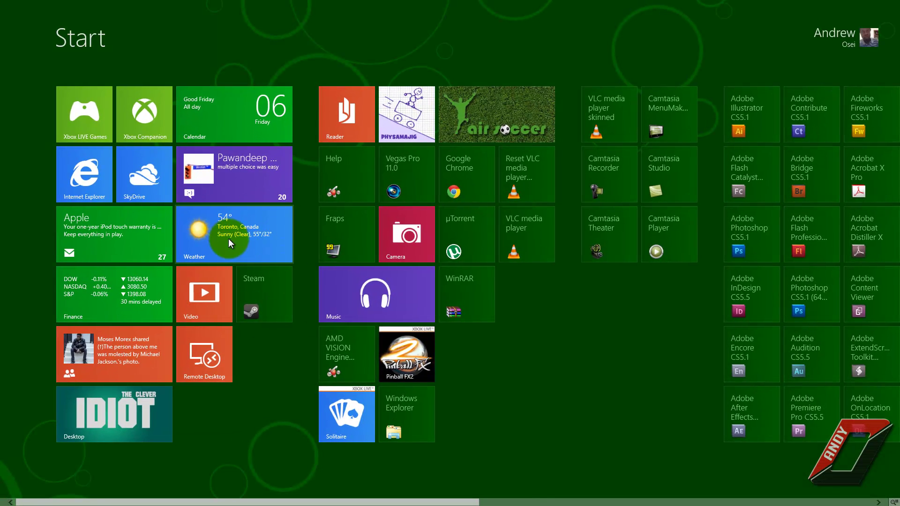
# Launch Vegas Pro 11.0 from its tile on the Windows 8 Start screen
pyautogui.click(259, 190)
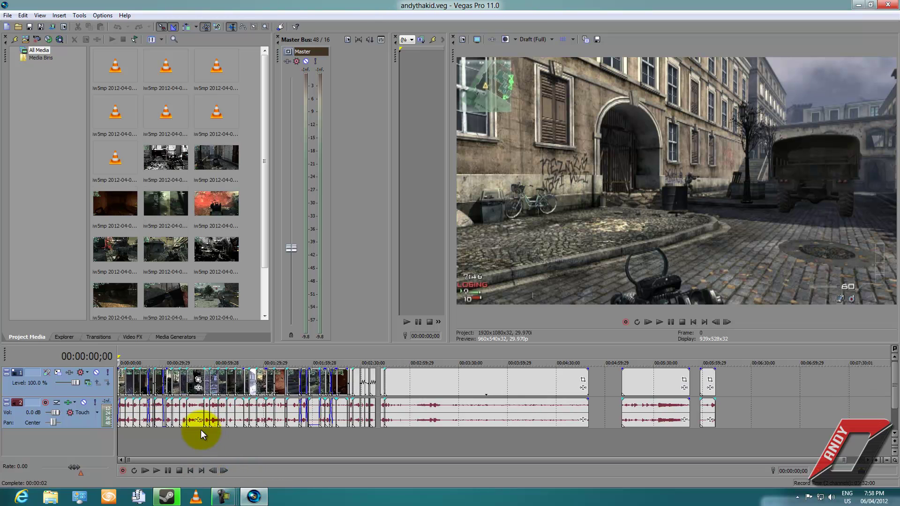
# Create a new project with the HD 1080-60i (1920x1080, 29.970 fps) template
pyautogui.moveTo(192, 459); pyautogui.dragTo(177, 414)
pyautogui.click(9, 15)
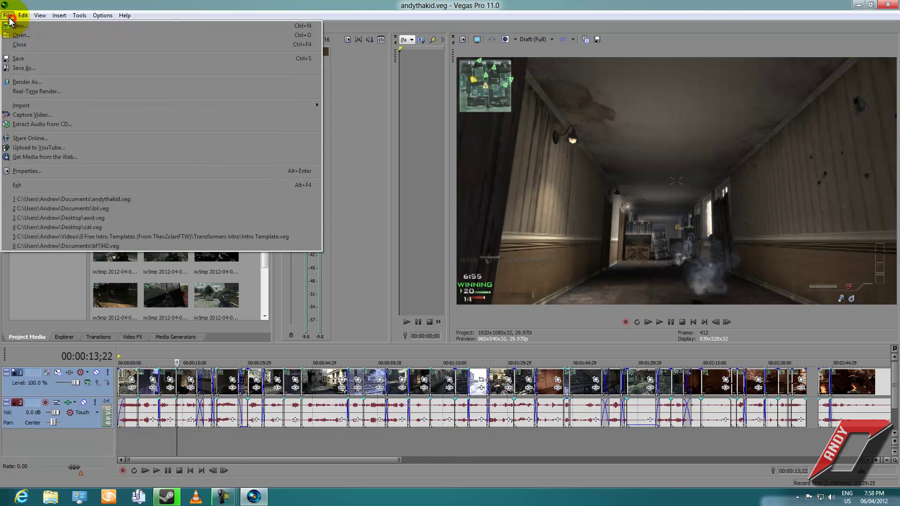
pyautogui.click(13, 26)
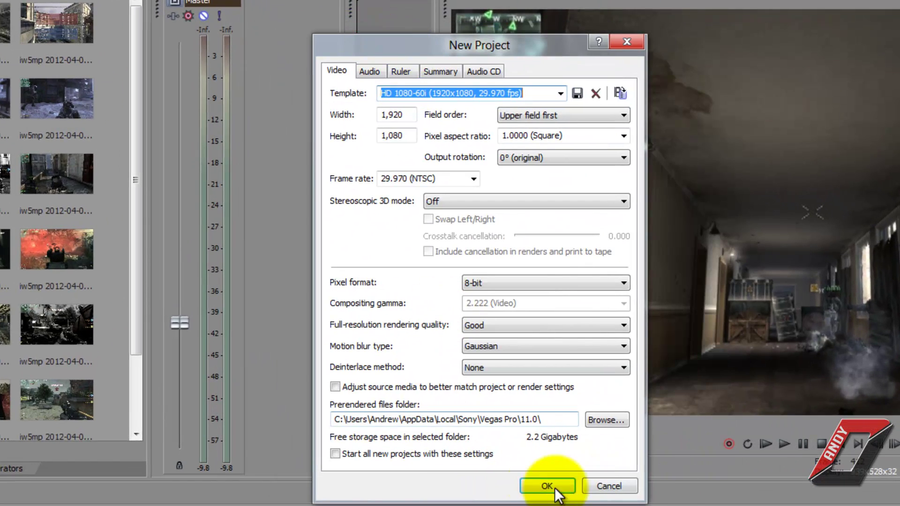
pyautogui.click(539, 482)
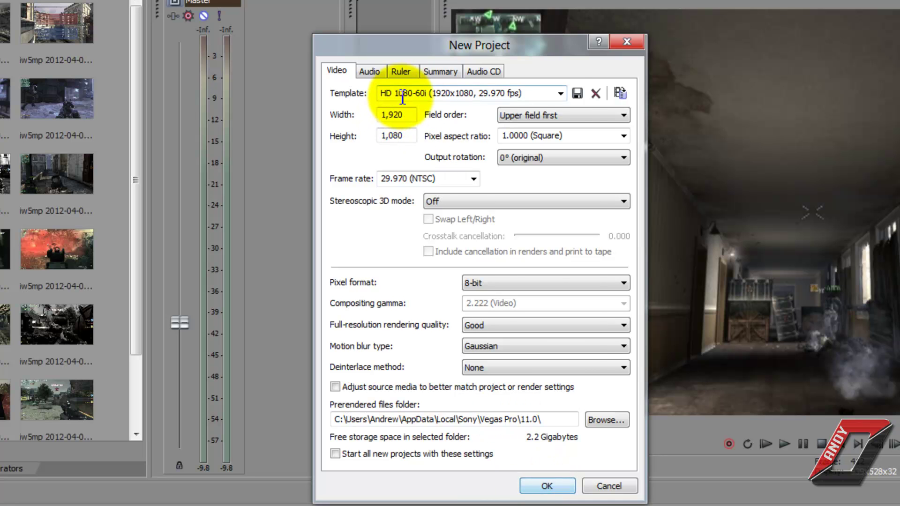
pyautogui.click(562, 97)
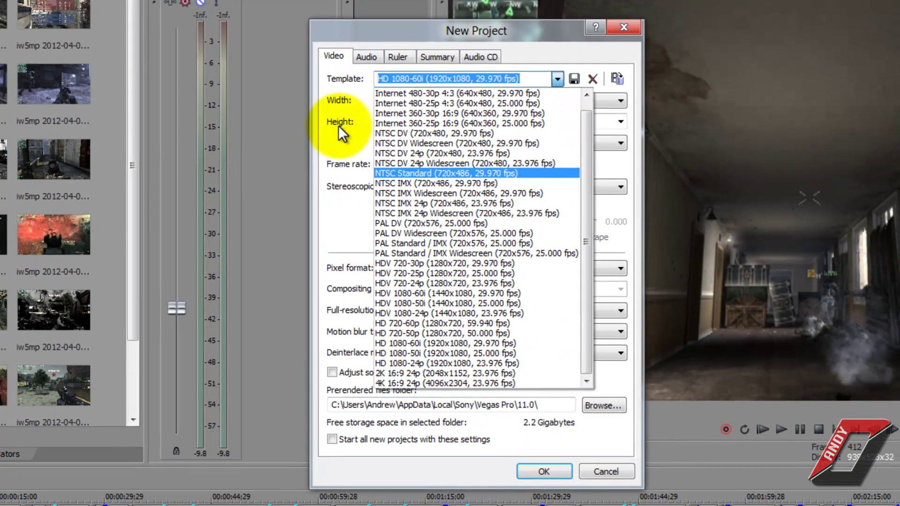
pyautogui.click(339, 132)
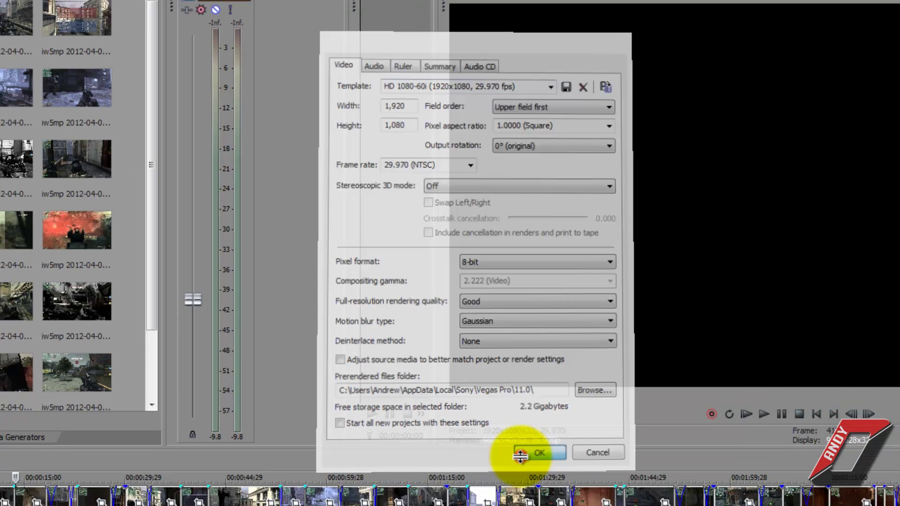
pyautogui.click(523, 474)
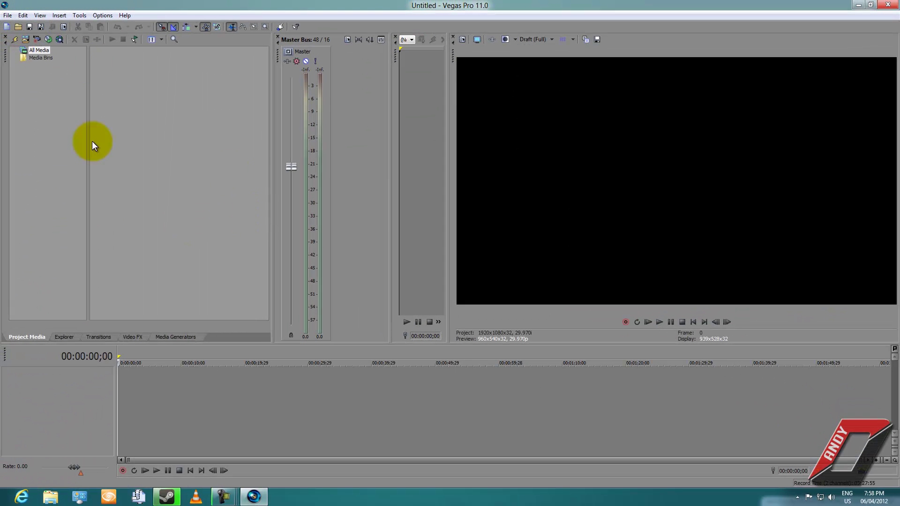
# Import the iw5mp clip from FreeAgent Drive (E:) > new project onto the timeline
pyautogui.click(18, 27)
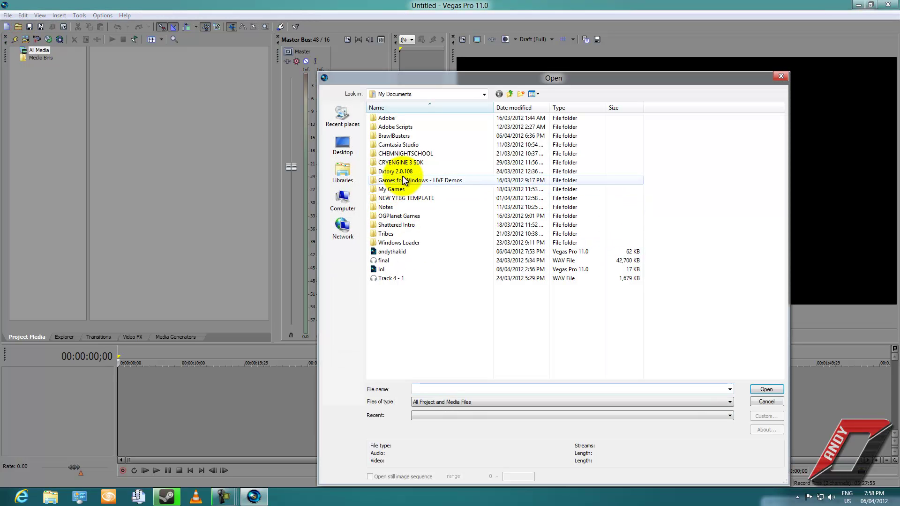
pyautogui.click(342, 211)
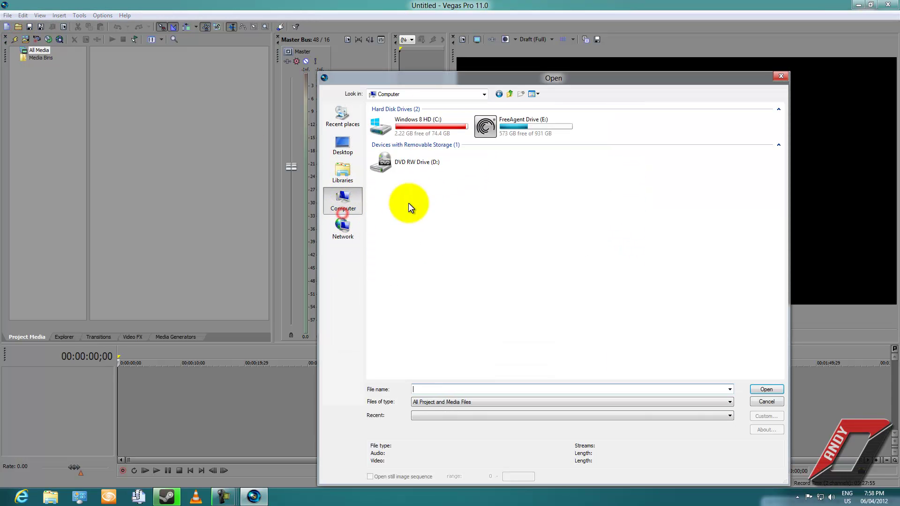
pyautogui.doubleClick(515, 135)
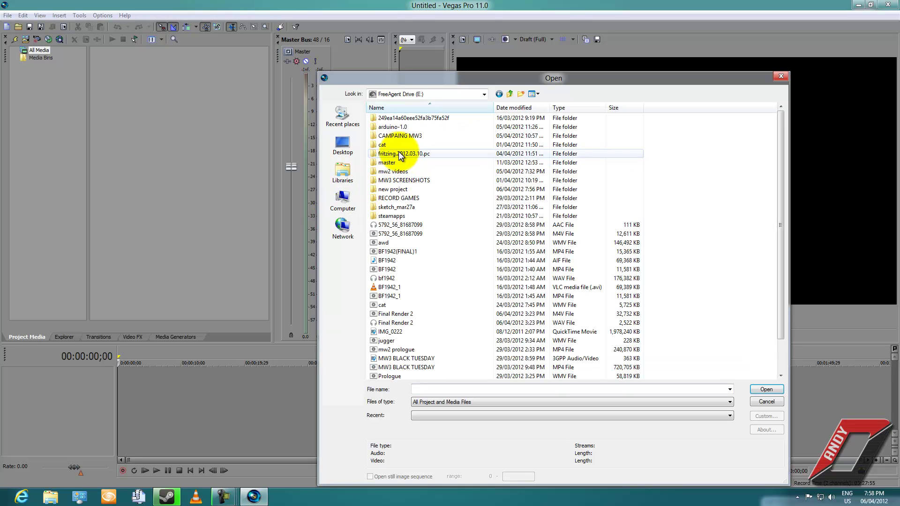
pyautogui.doubleClick(401, 189)
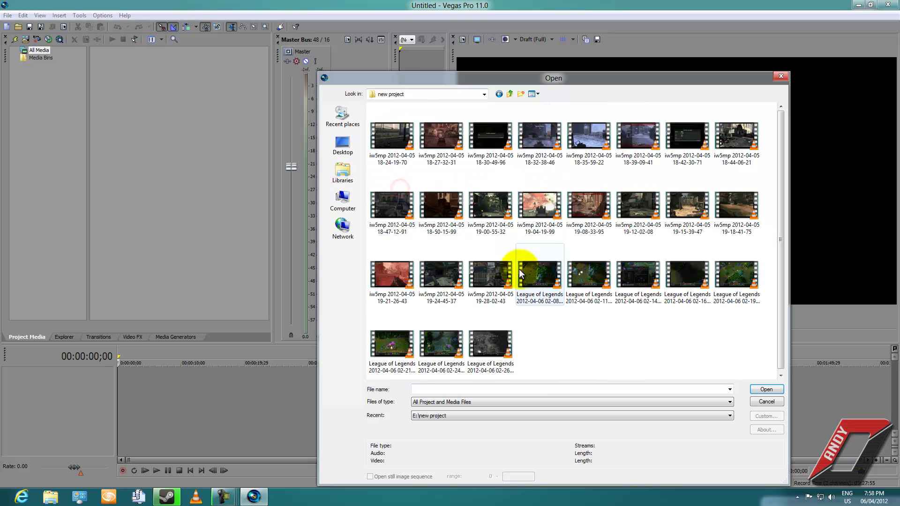
pyautogui.moveTo(395, 275)
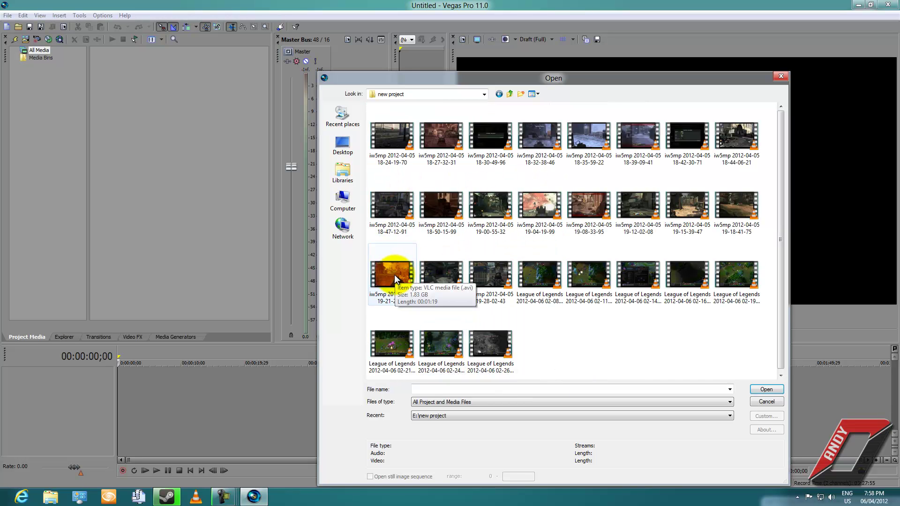
pyautogui.doubleClick(608, 140)
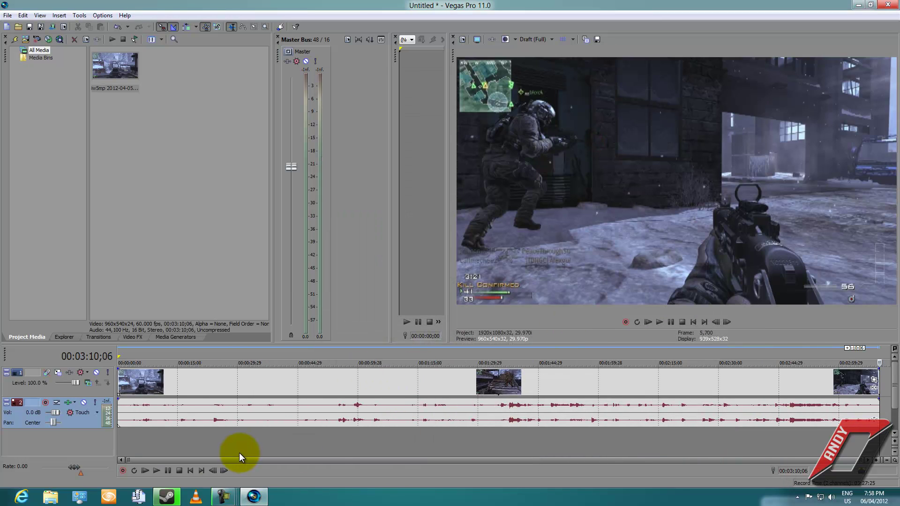
# Split the clip near 00:00:11;28 and delete the right-hand part
pyautogui.click(208, 456)
pyautogui.moveTo(206, 444); pyautogui.dragTo(232, 434)
pyautogui.press('s')
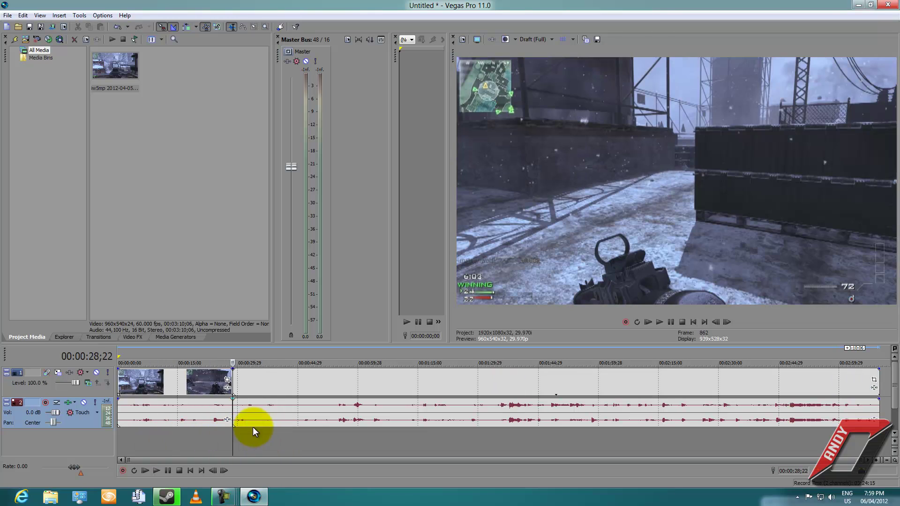
pyautogui.moveTo(321, 402); pyautogui.dragTo(358, 391)
pyautogui.press('Delete')
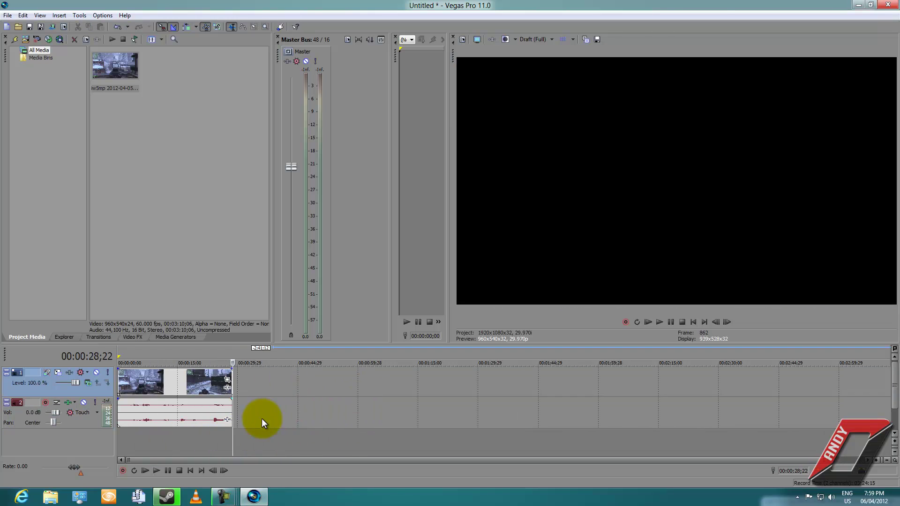
# Trim the event's end to about 00:00:12 and scrub through the result
pyautogui.moveTo(231, 438); pyautogui.dragTo(103, 437)
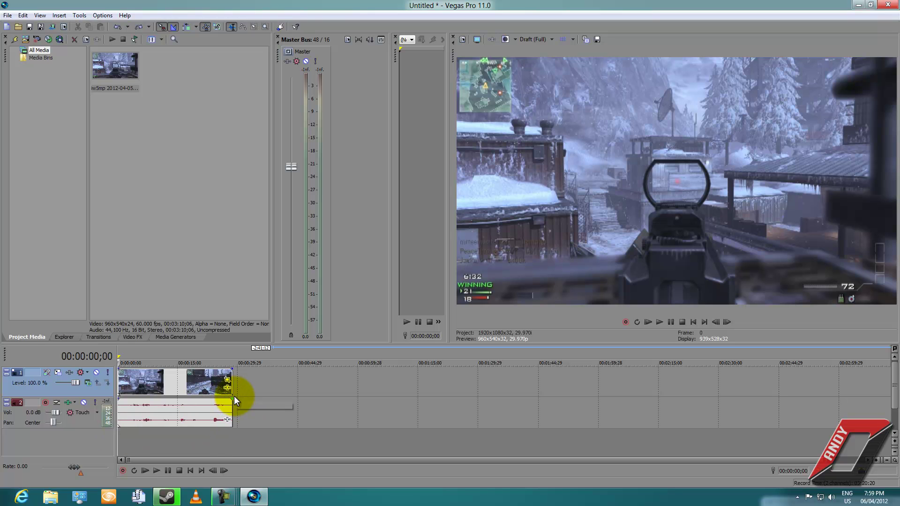
pyautogui.moveTo(233, 397); pyautogui.dragTo(183, 396)
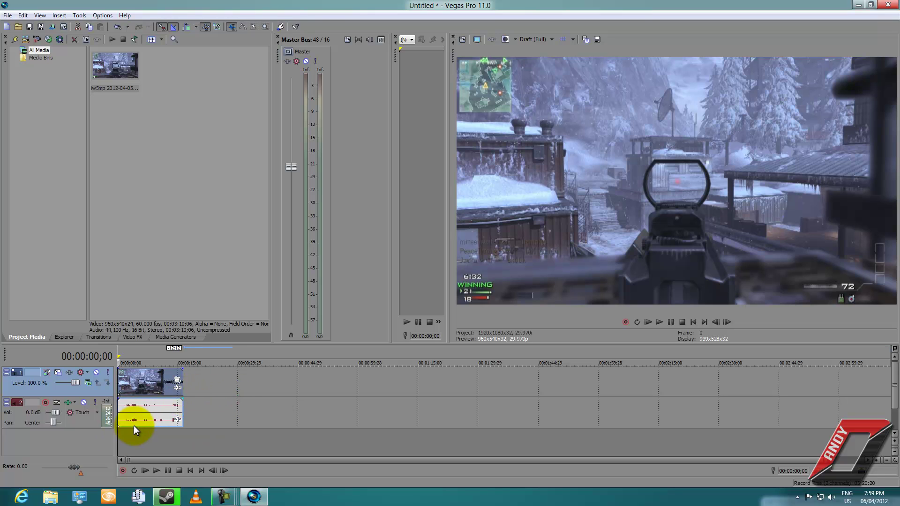
pyautogui.click(125, 445)
pyautogui.moveTo(125, 440)
pyautogui.mouseDown()
pyautogui.moveTo(111, 438)
pyautogui.moveTo(190, 432)
pyautogui.moveTo(115, 438)
pyautogui.mouseUp()
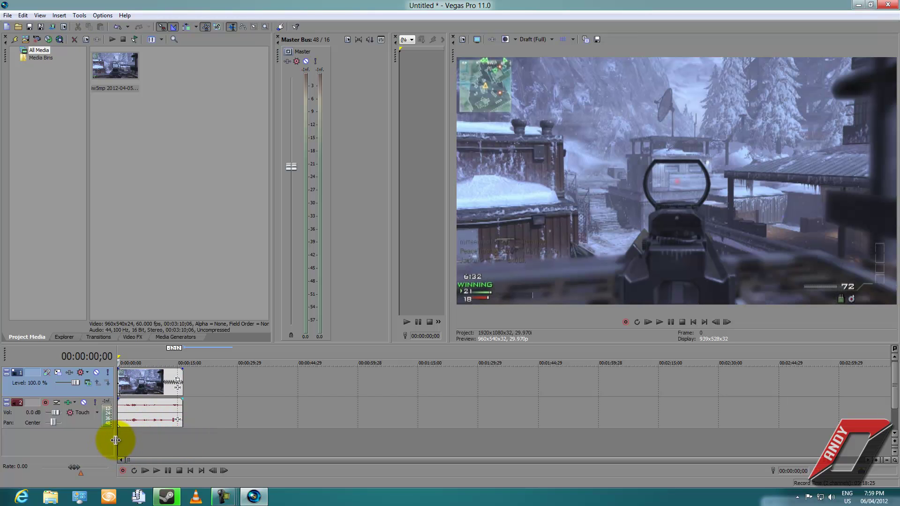
# Set the Render As output file to 'test for interwebz' in the Documents library
pyautogui.click(7, 15)
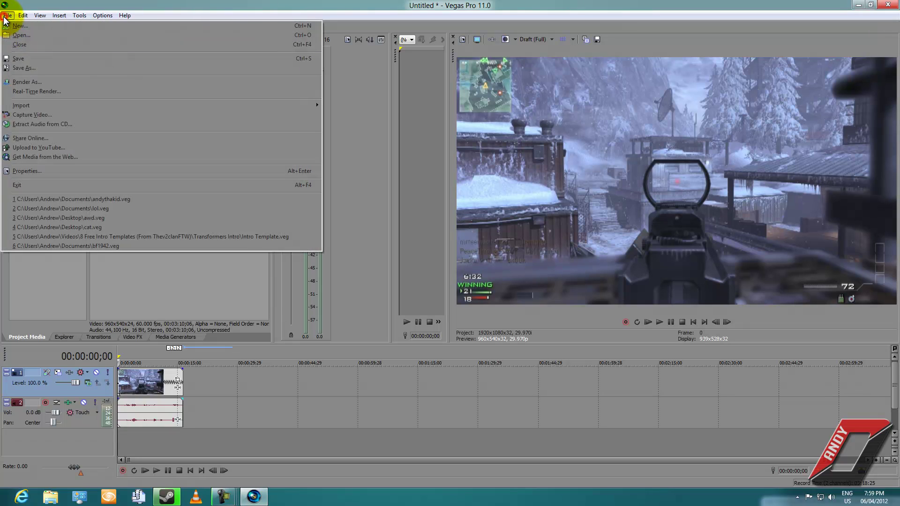
pyautogui.click(38, 82)
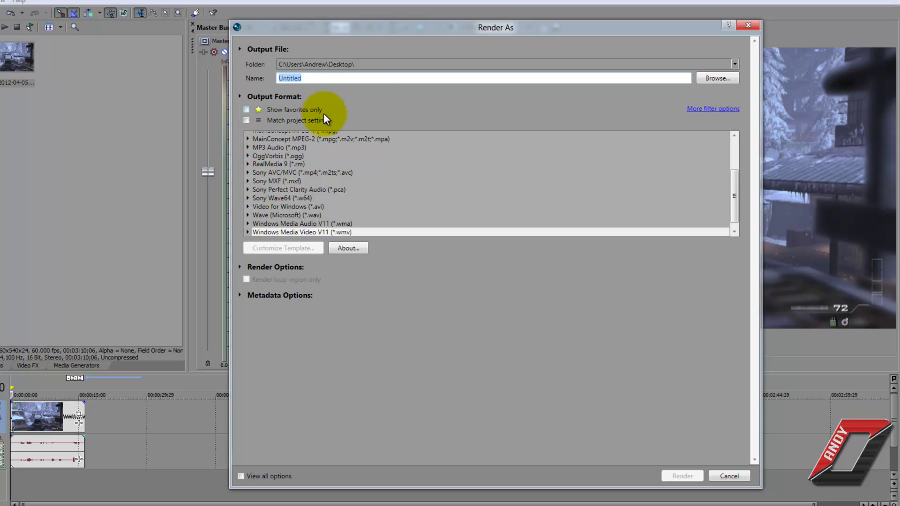
pyautogui.click(332, 78)
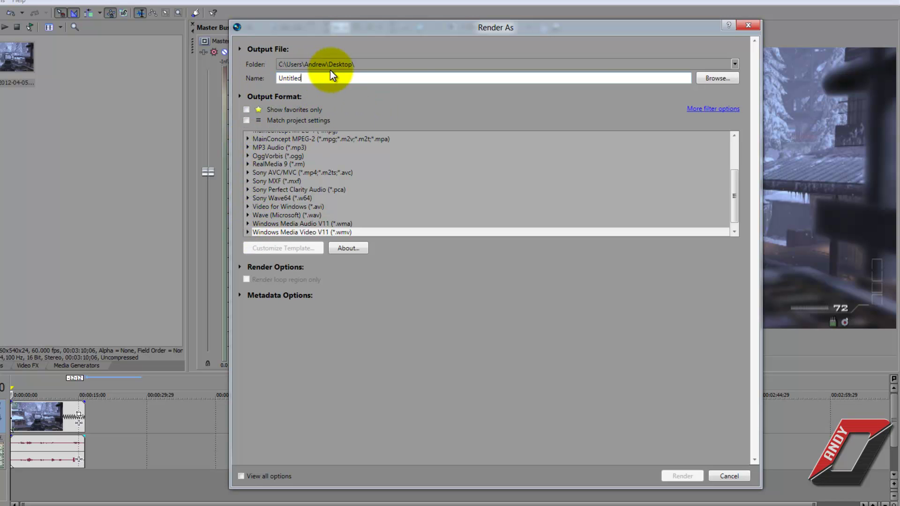
pyautogui.click(724, 76)
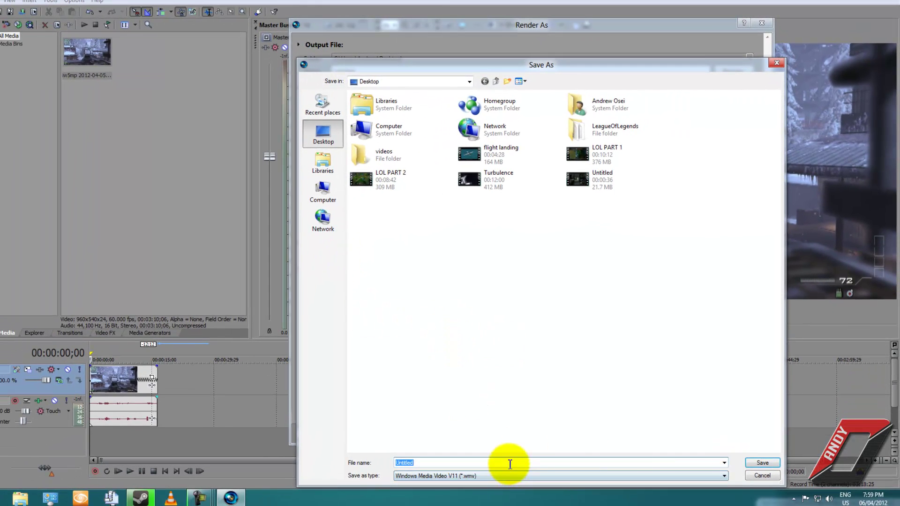
pyautogui.write('test')
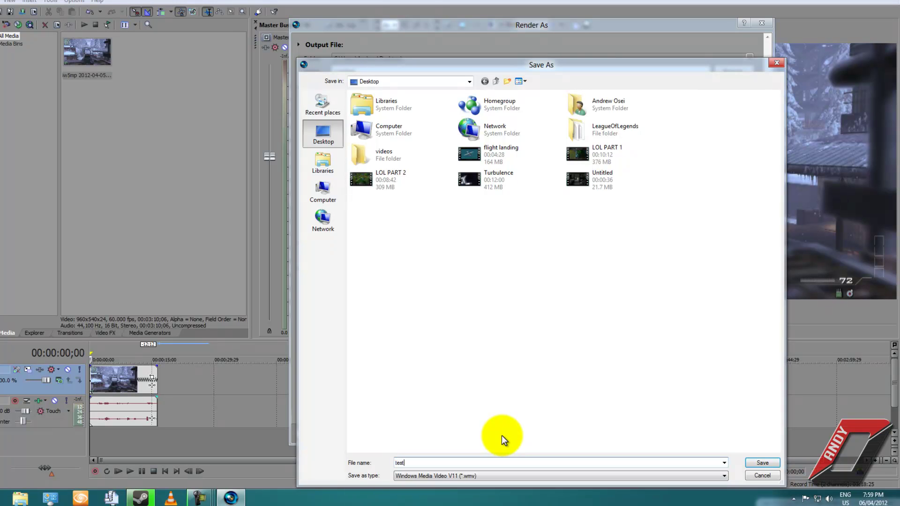
pyautogui.write(' for interwebz')
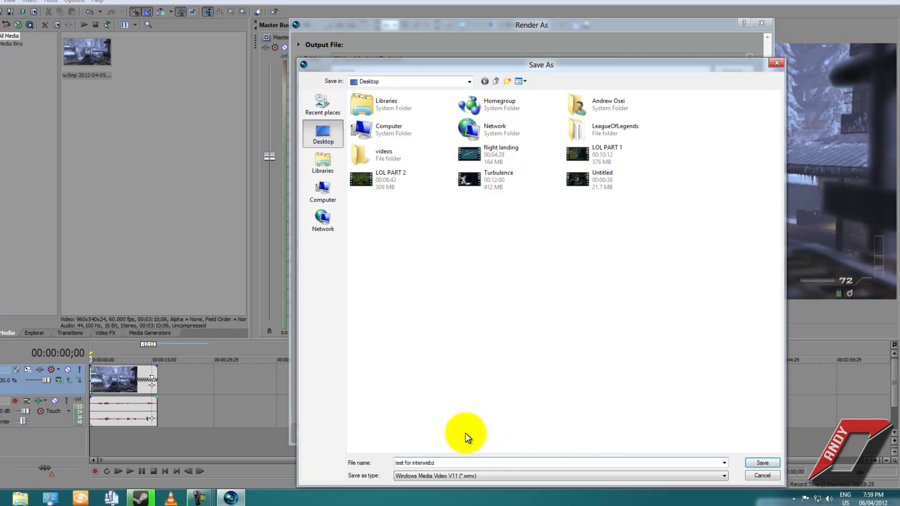
pyautogui.click(313, 160)
pyautogui.doubleClick(406, 107)
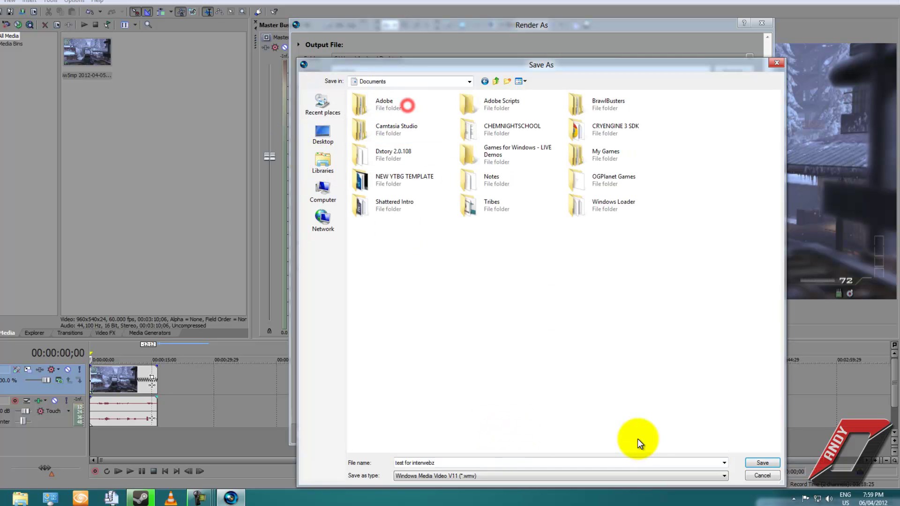
pyautogui.click(757, 462)
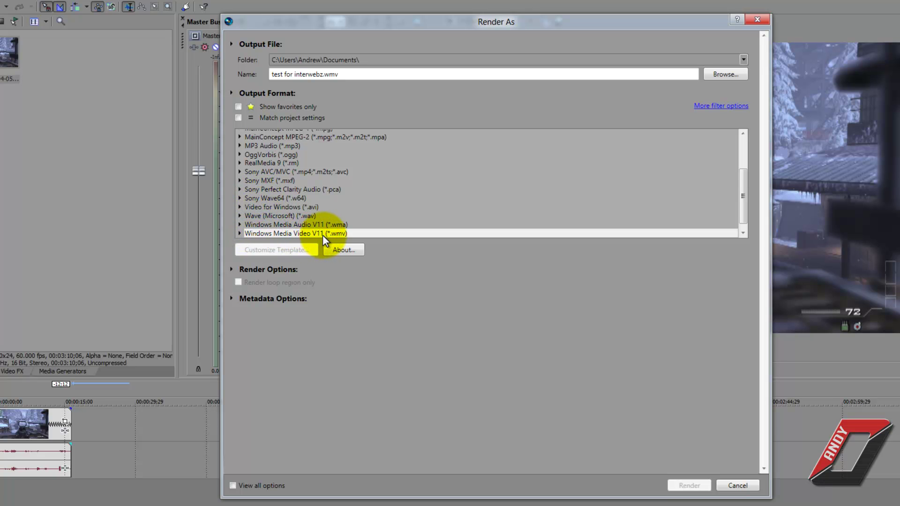
# Select the 6.7 Mbps HD 1080-25p Video template under Windows Media Video V11 (*.wmv)
pyautogui.click(240, 233)
pyautogui.scroll(-1, 251, 226)
pyautogui.scroll(1, 319, 212)
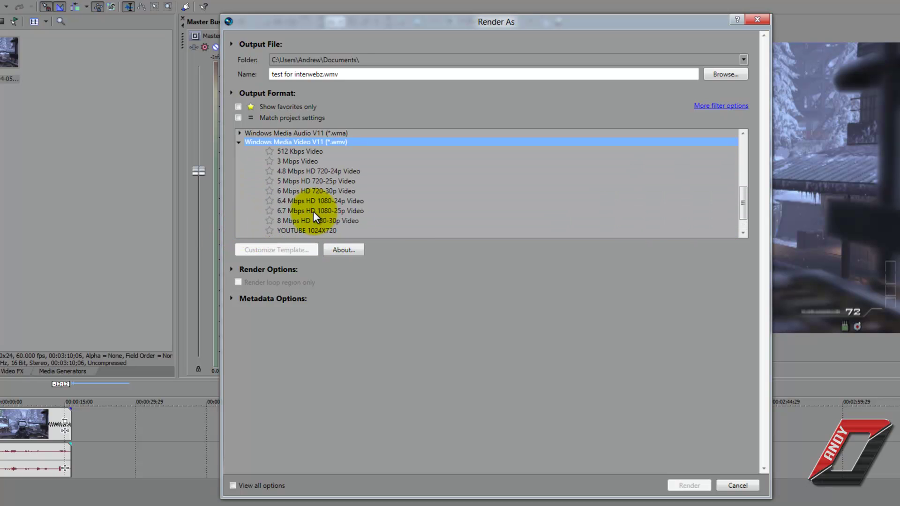
pyautogui.scroll(-1, 300, 210)
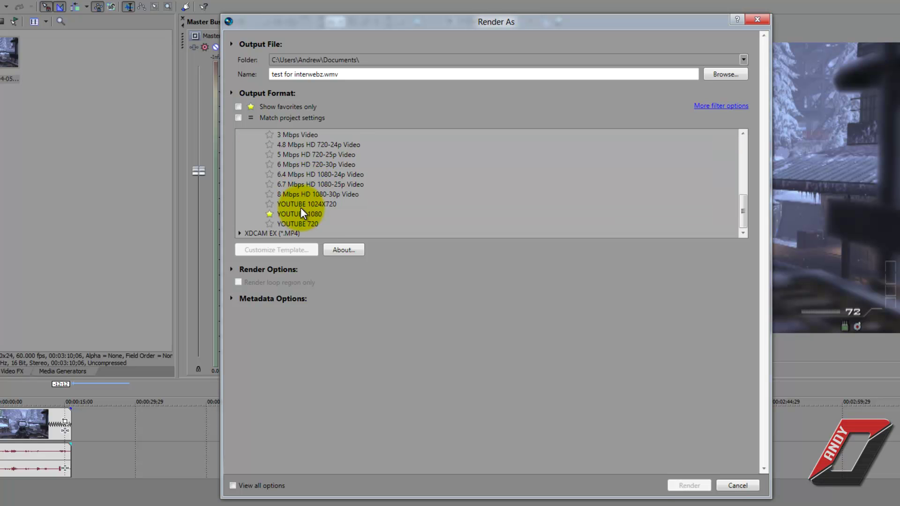
pyautogui.click(305, 185)
pyautogui.scroll(2, 300, 180)
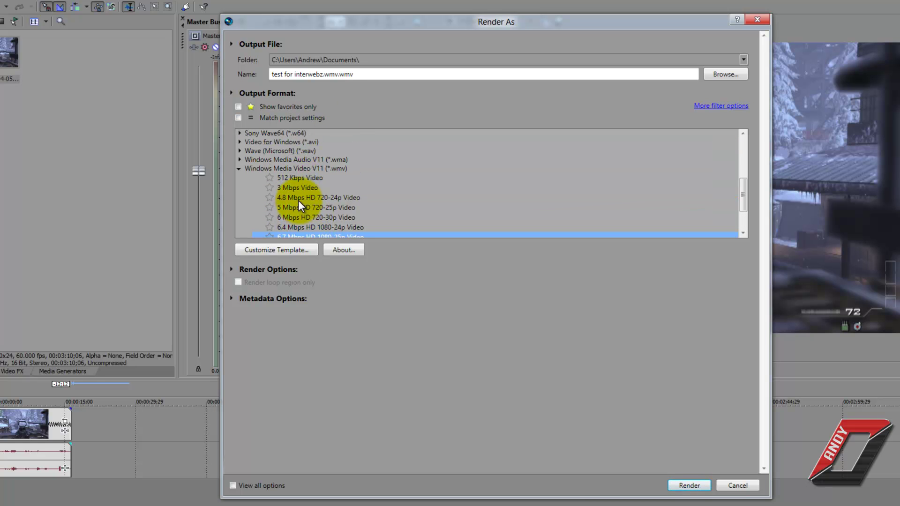
pyautogui.scroll(-2, 303, 216)
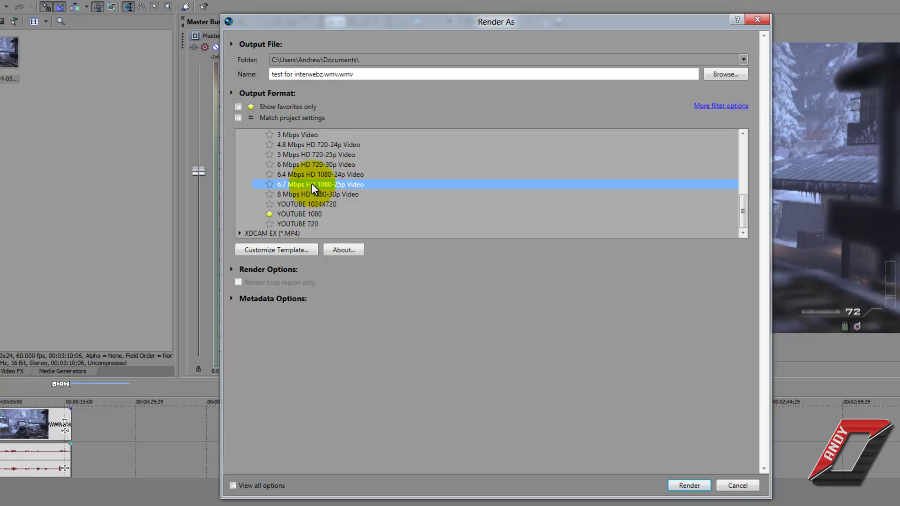
pyautogui.click(291, 251)
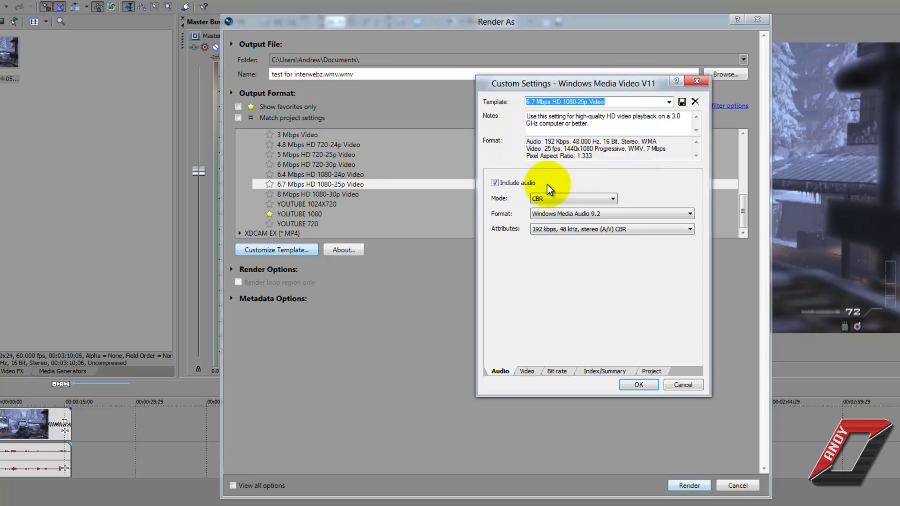
# Switch to the YOUTUBE 1080 template and open its custom settings
pyautogui.click(697, 82)
pyautogui.click(320, 214)
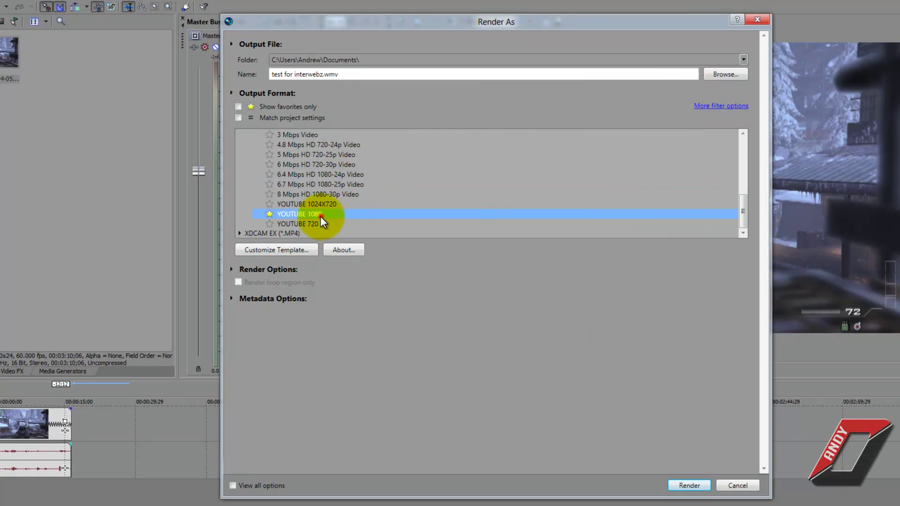
pyautogui.click(282, 251)
pyautogui.moveTo(478, 81); pyautogui.dragTo(435, 96)
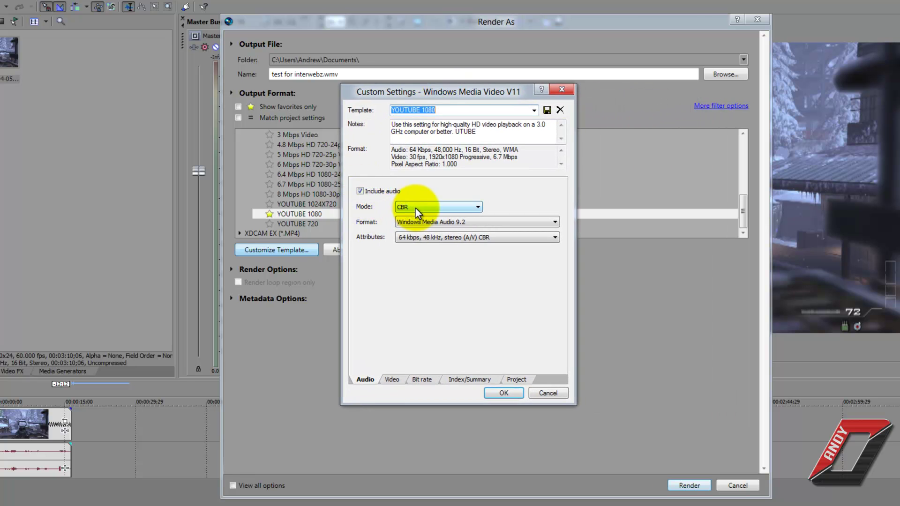
# Keep the audio at CBR mode with Windows Media Audio 9.2 format
pyautogui.click(435, 207)
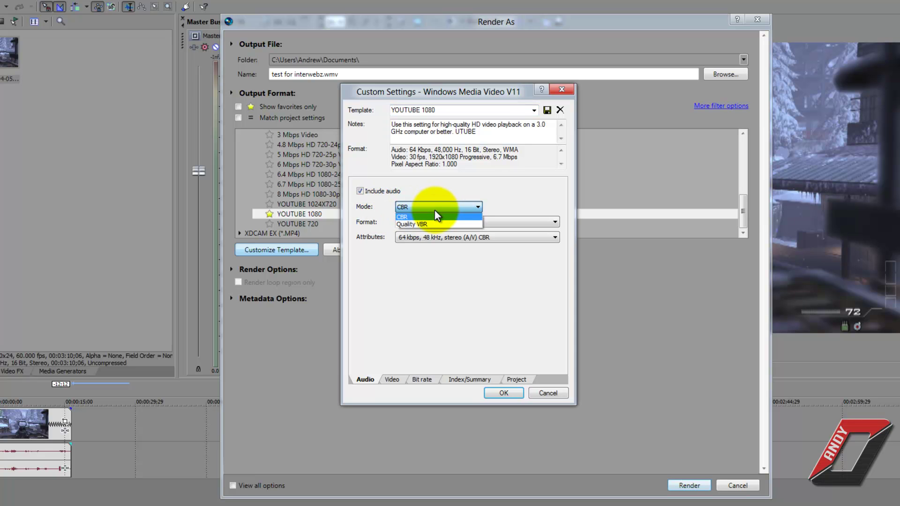
pyautogui.click(435, 208)
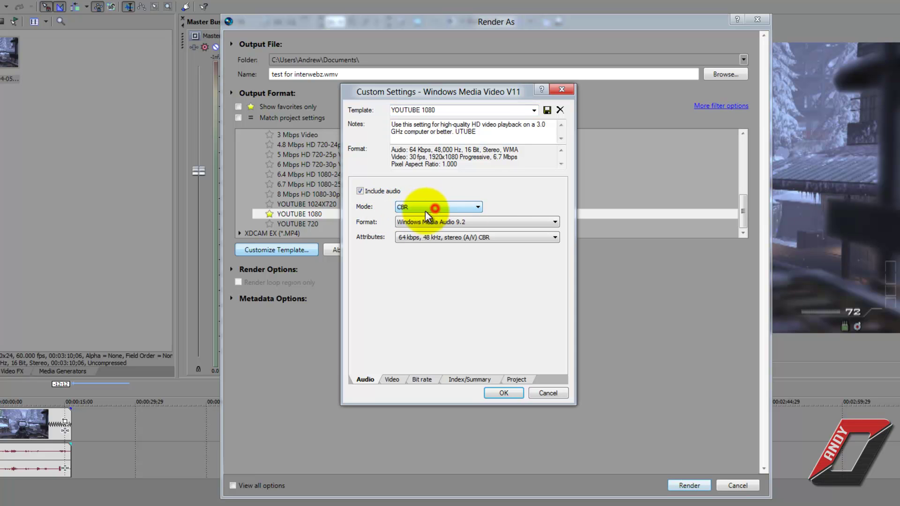
pyautogui.click(415, 223)
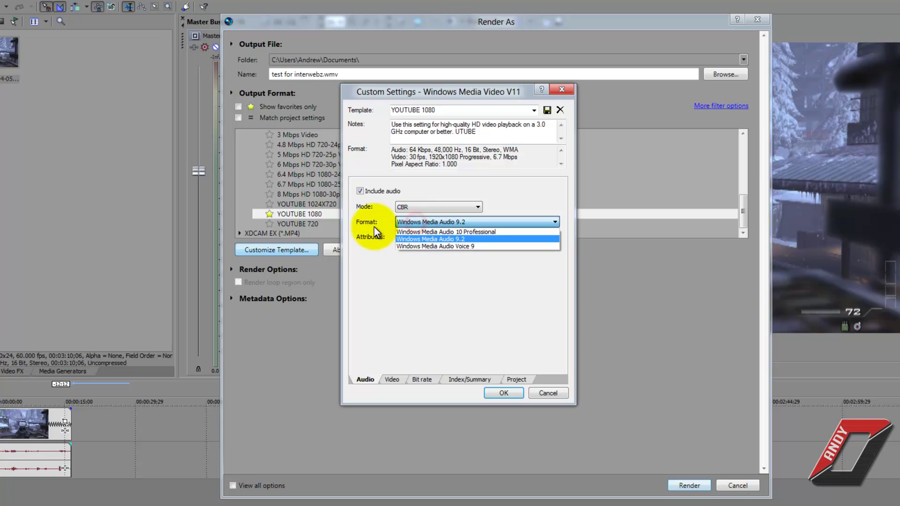
pyautogui.click(414, 221)
pyautogui.click(417, 222)
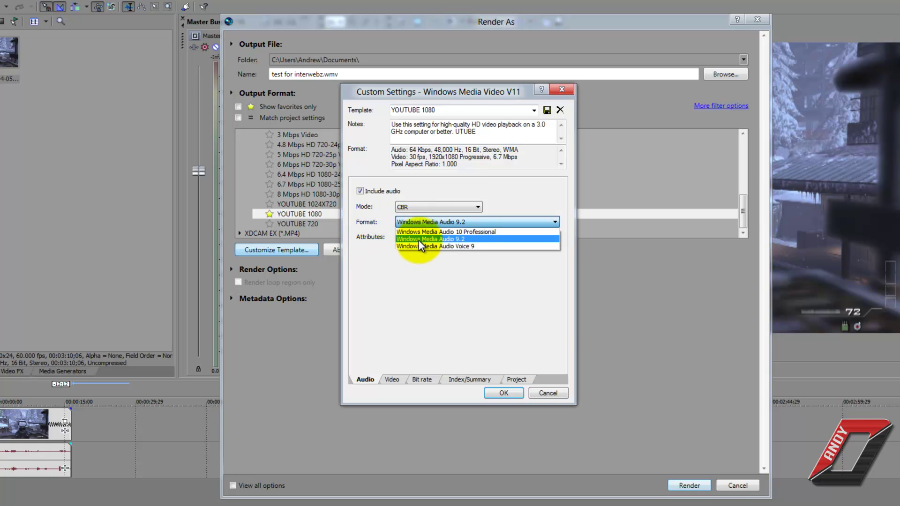
pyautogui.click(482, 238)
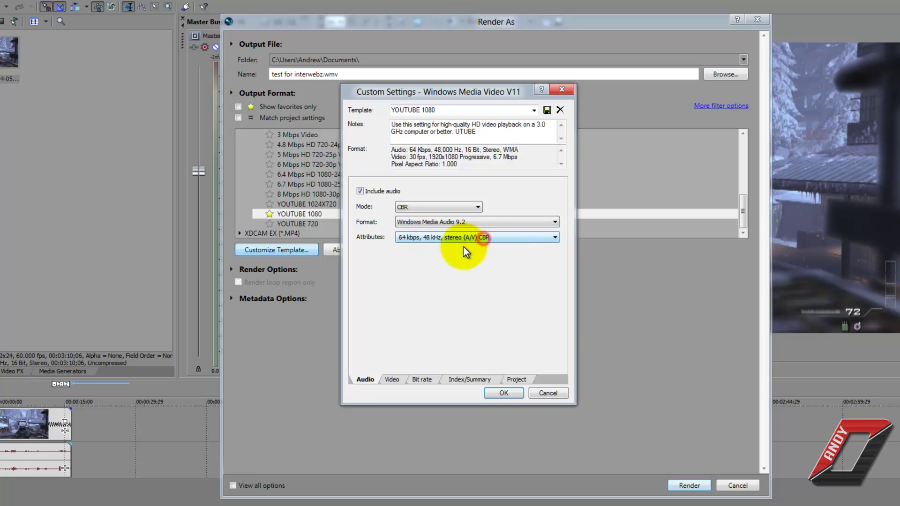
# Keep audio attributes at 64 kbps, 48 kHz stereo under template name YOUTUBE 1080
pyautogui.click(418, 237)
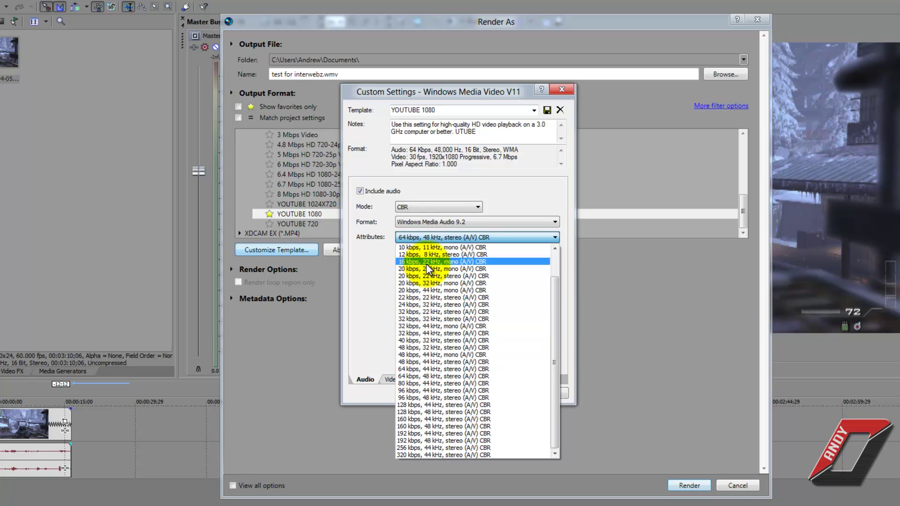
pyautogui.click(363, 255)
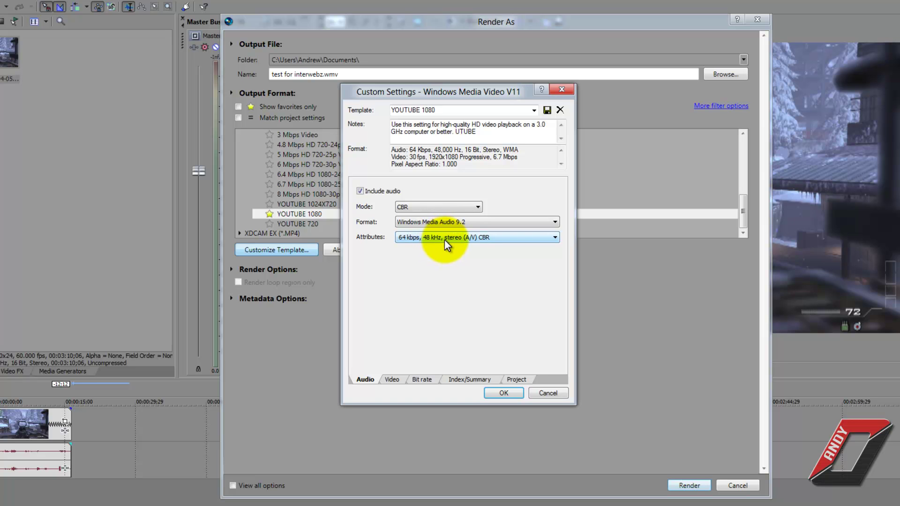
pyautogui.click(480, 239)
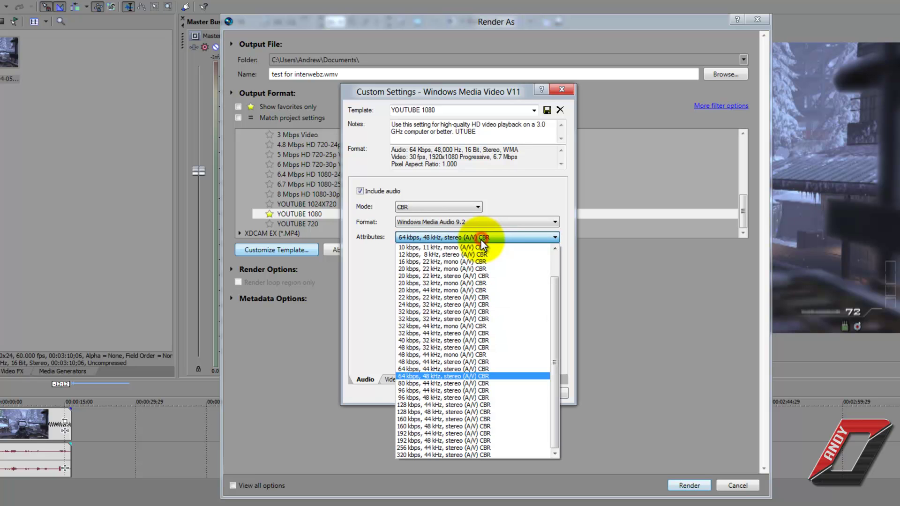
pyautogui.click(354, 269)
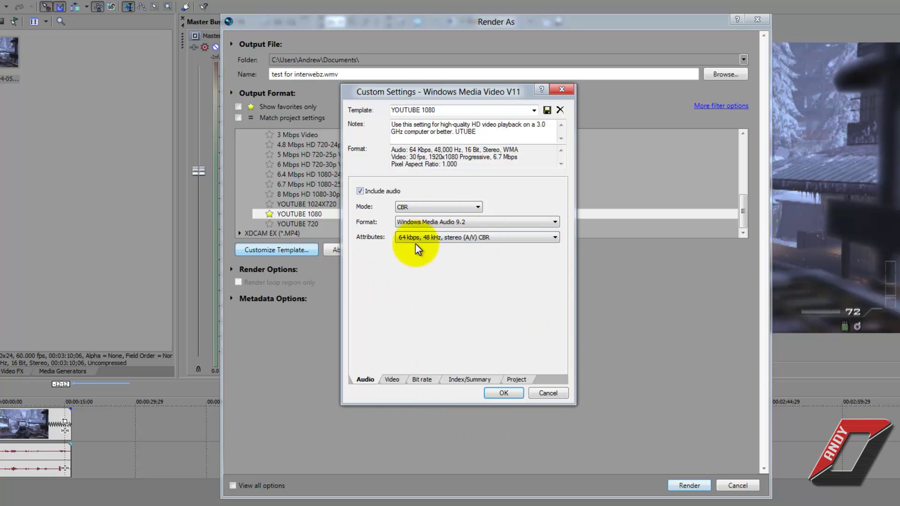
pyautogui.click(457, 111)
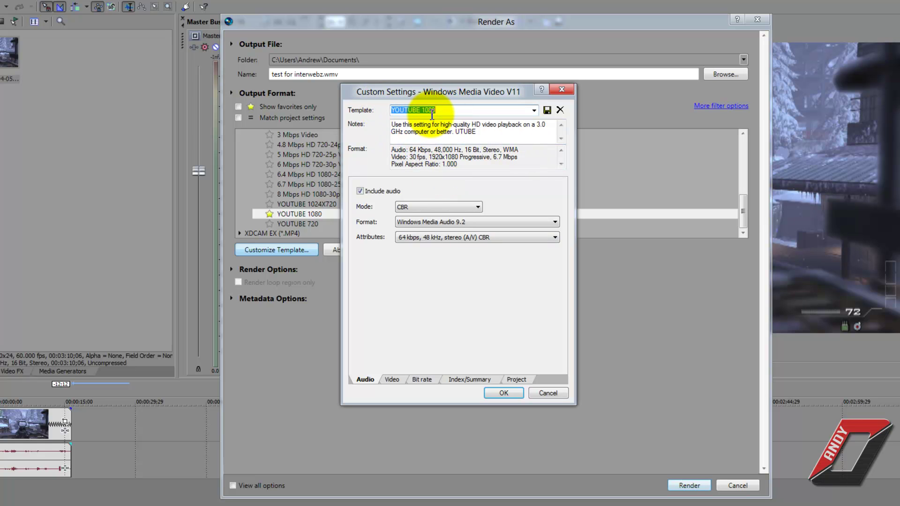
pyautogui.click(393, 379)
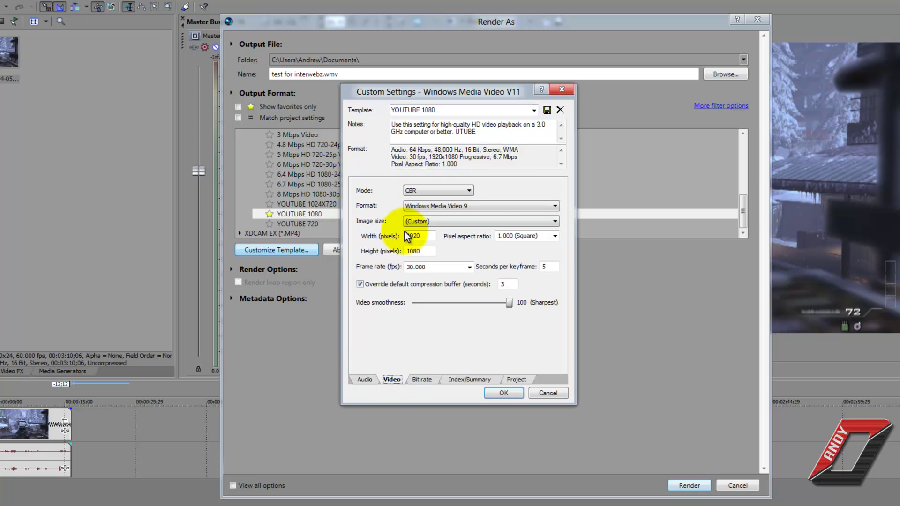
# Keep video at CBR mode, Windows Media Video 9 format, custom image size
pyautogui.click(412, 190)
pyautogui.click(412, 190)
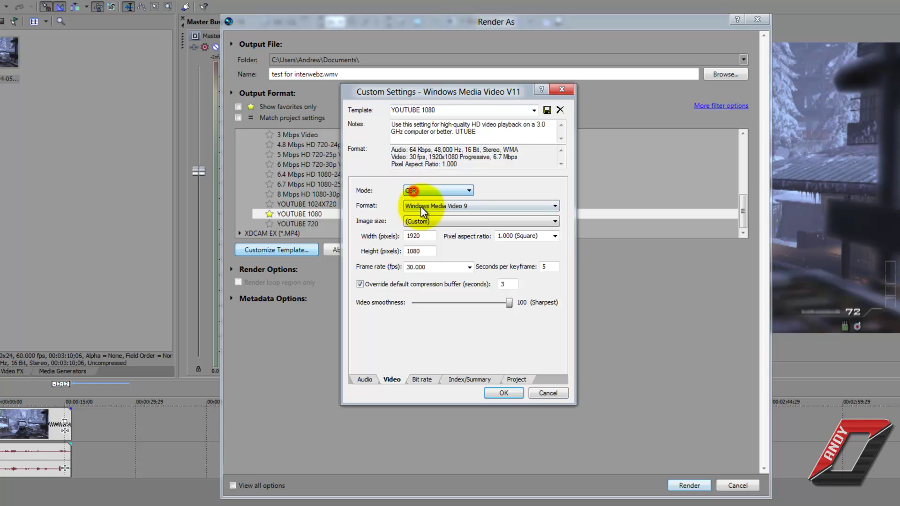
pyautogui.click(421, 207)
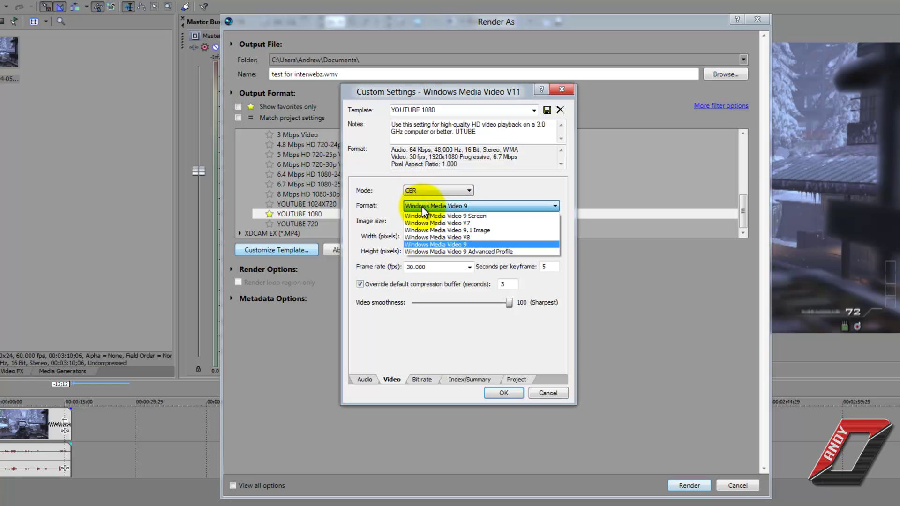
pyautogui.click(422, 206)
pyautogui.click(424, 221)
pyautogui.click(426, 220)
pyautogui.click(425, 220)
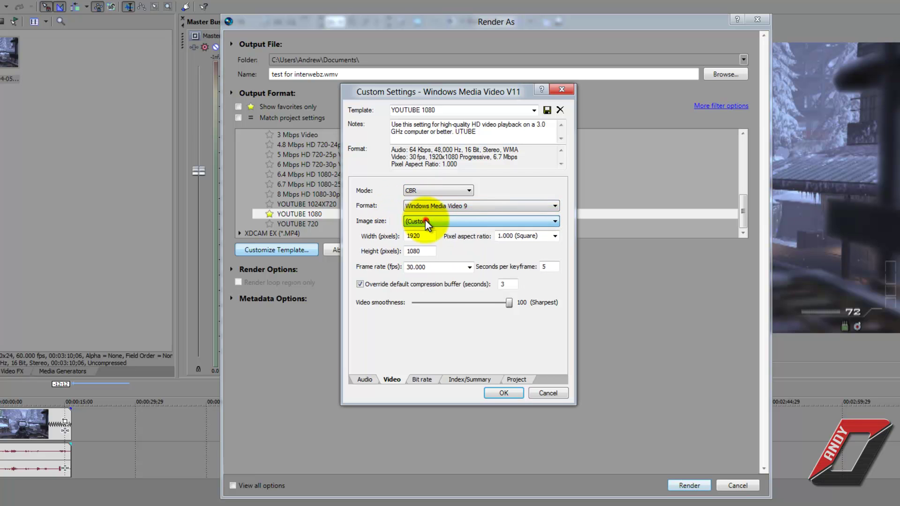
pyautogui.click(410, 240)
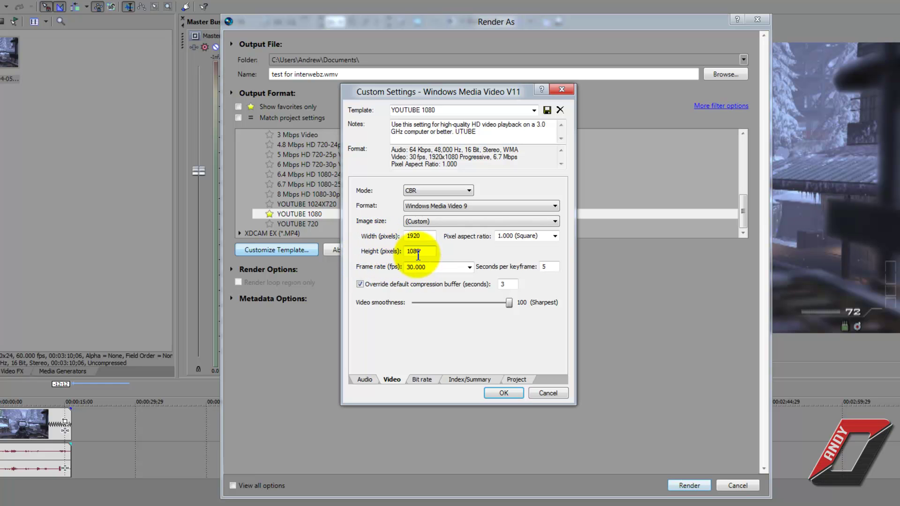
# Set 1.000 (Square) pixel aspect and 30.000 fps, then check the 5 M Internet/LAN bit rate
pyautogui.click(551, 236)
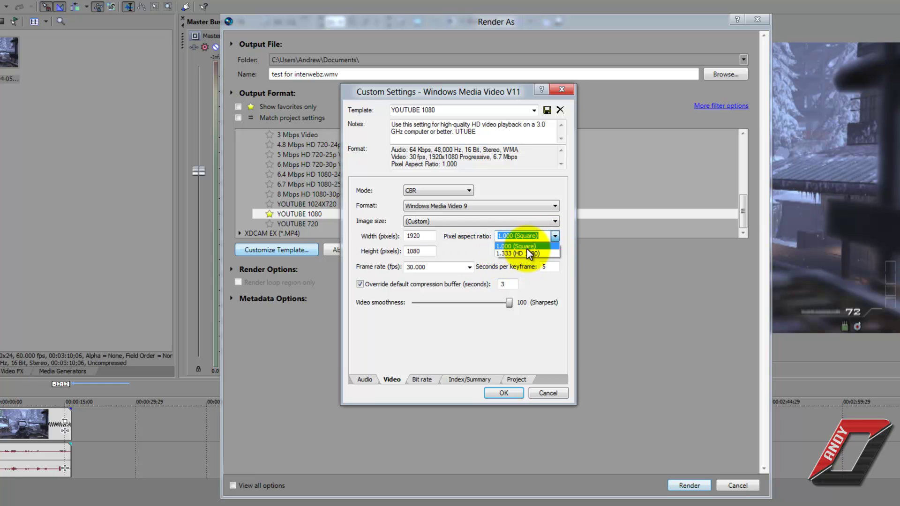
pyautogui.click(519, 247)
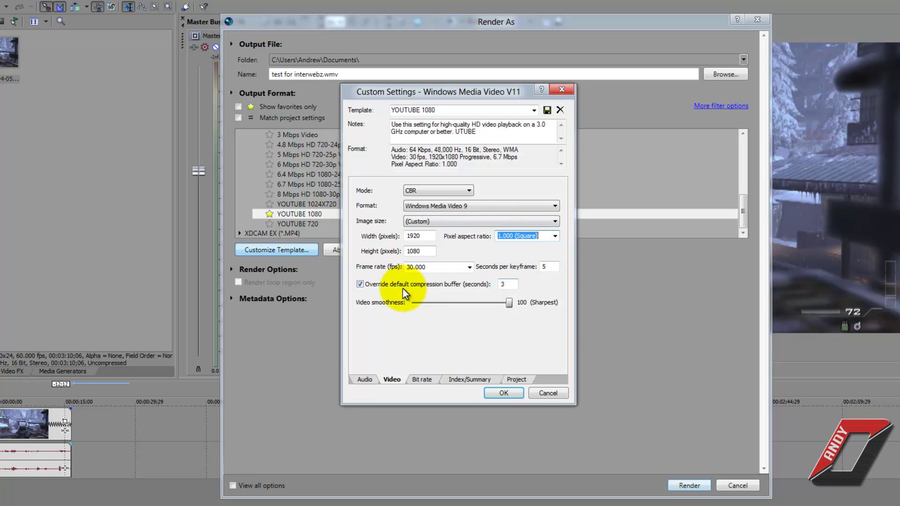
pyautogui.click(470, 266)
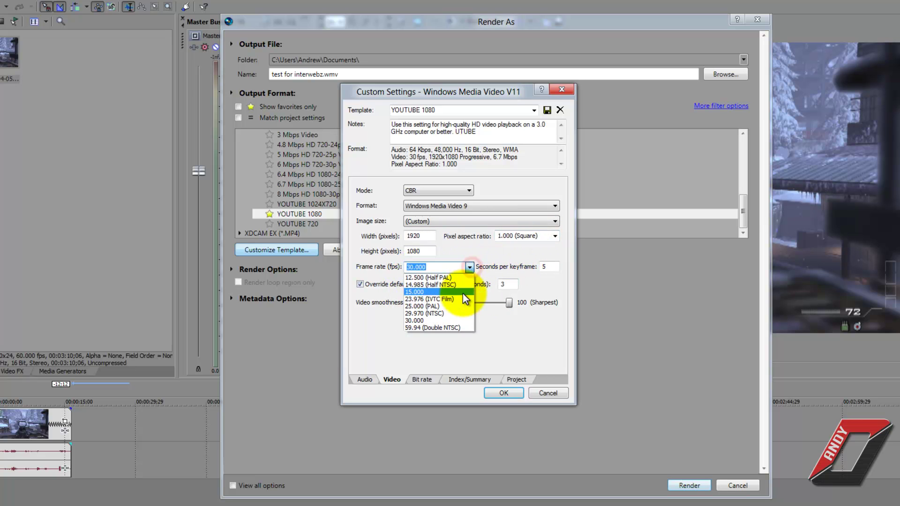
pyautogui.click(432, 320)
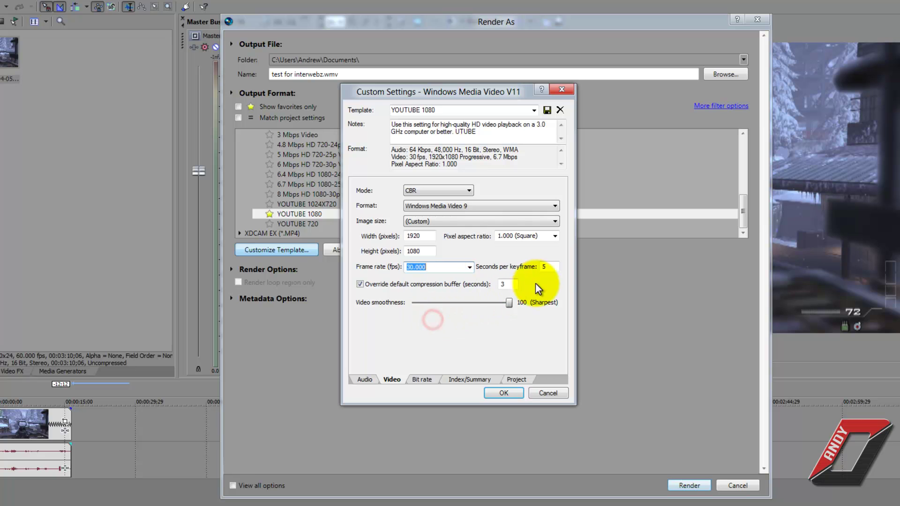
pyautogui.click(509, 303)
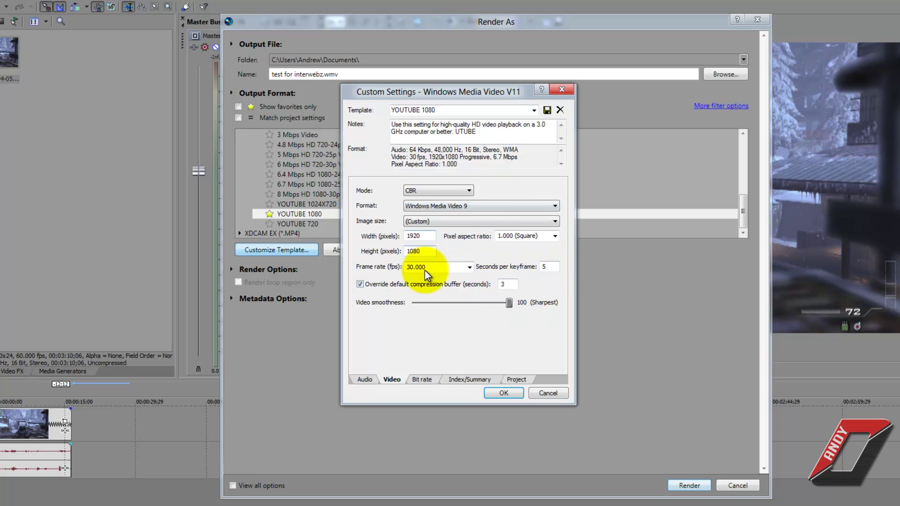
pyautogui.click(427, 378)
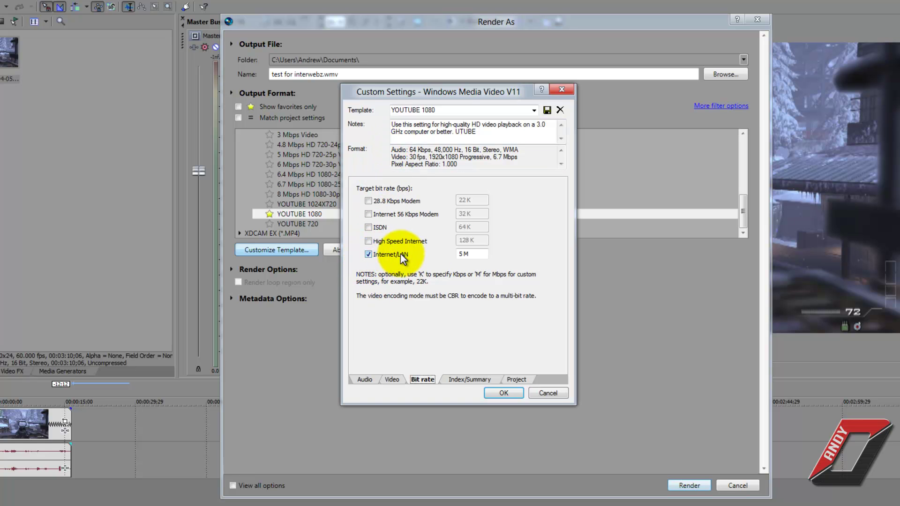
pyautogui.click(454, 380)
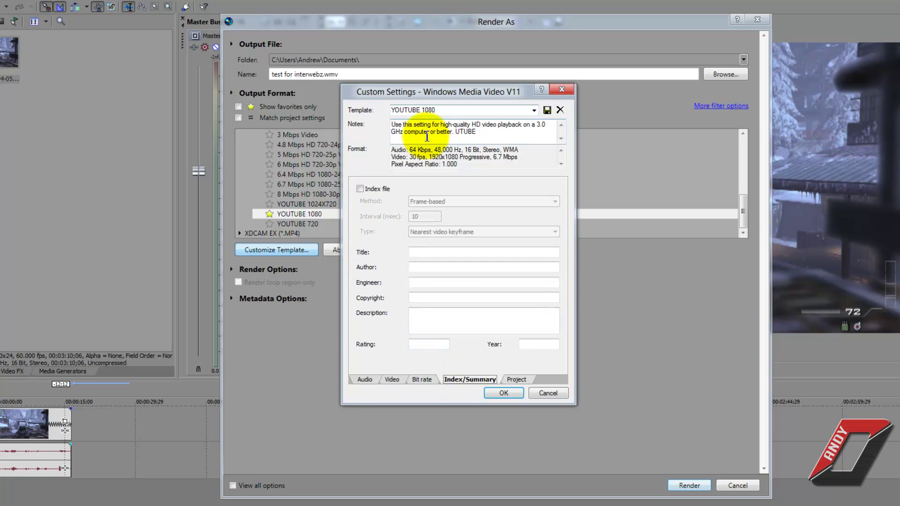
# Keep Best video rendering quality and stereoscopic 3D mode on Use Project Settings
pyautogui.click(415, 253)
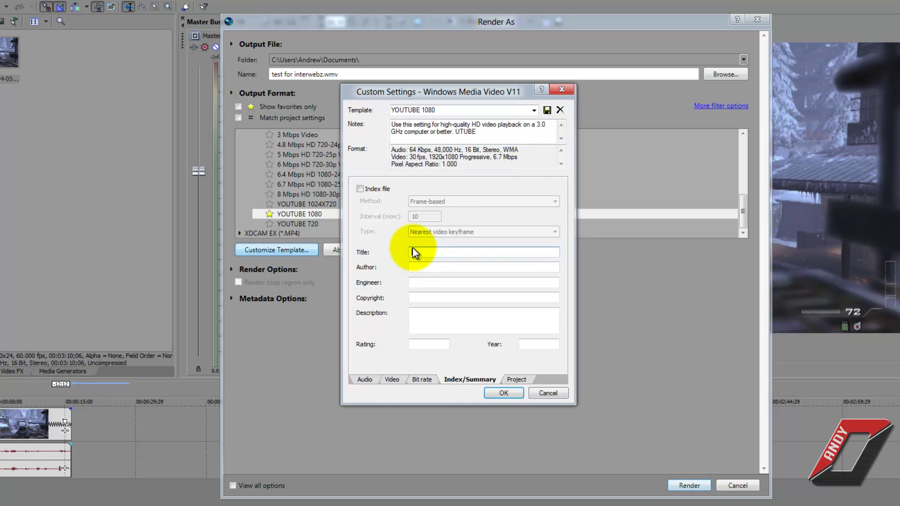
pyautogui.click(509, 377)
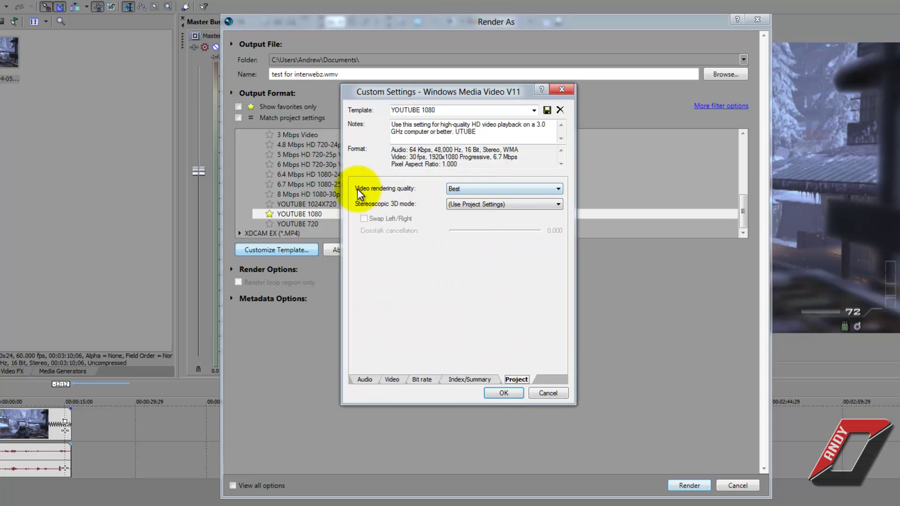
pyautogui.click(458, 189)
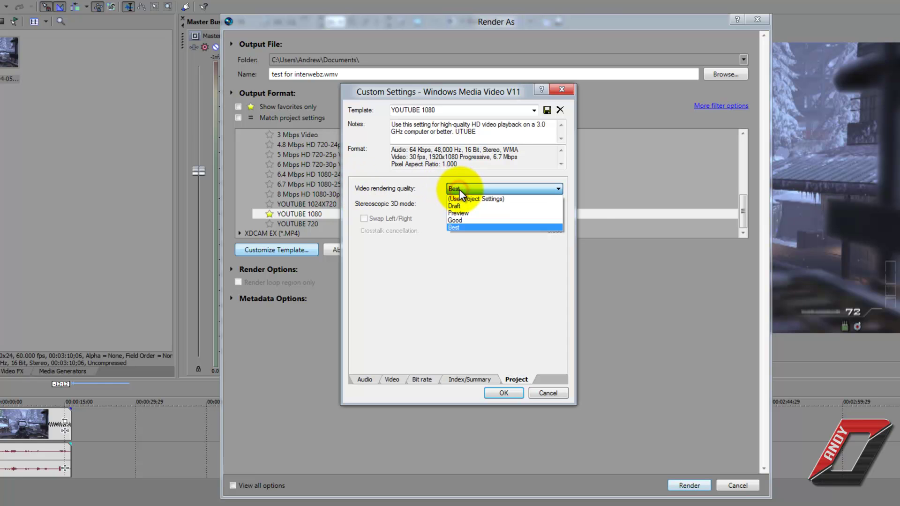
pyautogui.click(457, 226)
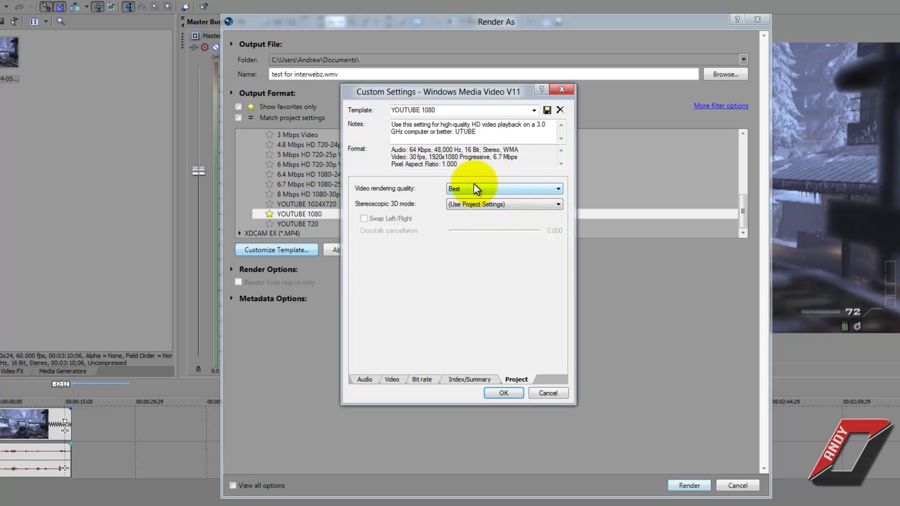
pyautogui.click(491, 204)
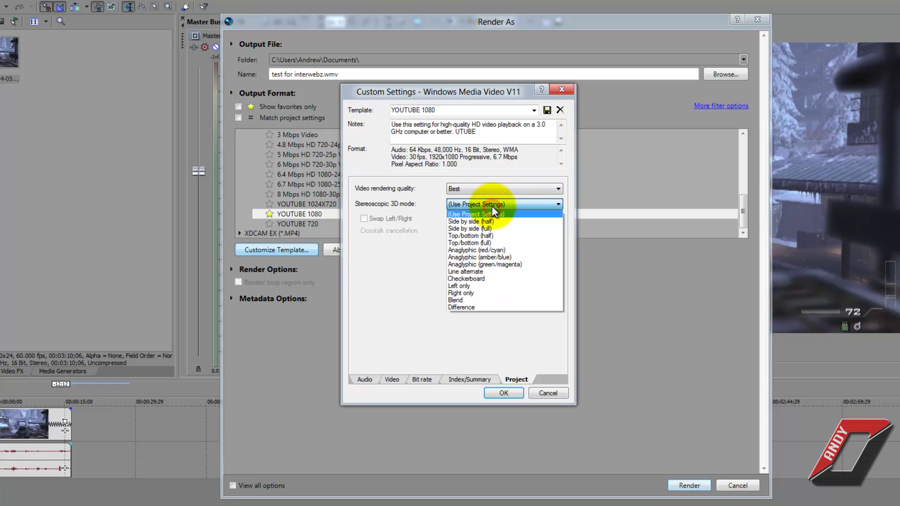
pyautogui.click(412, 301)
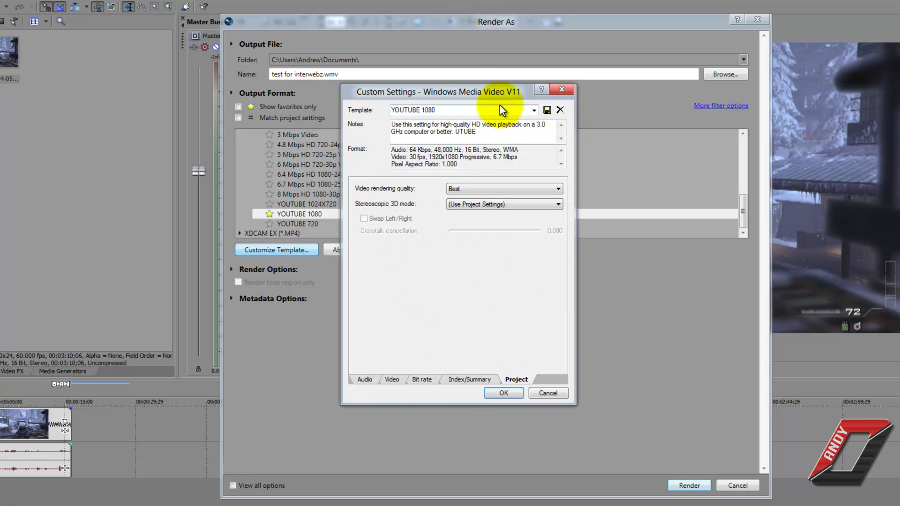
# Confirm the customized YOUTUBE 1080 settings and close the Custom Settings dialog
pyautogui.moveTo(474, 89); pyautogui.dragTo(697, 28)
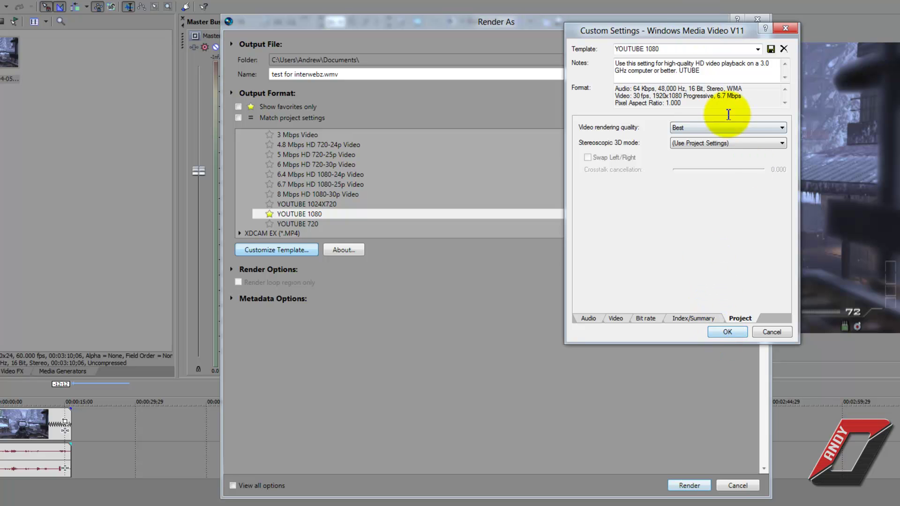
pyautogui.moveTo(730, 30); pyautogui.dragTo(584, 100)
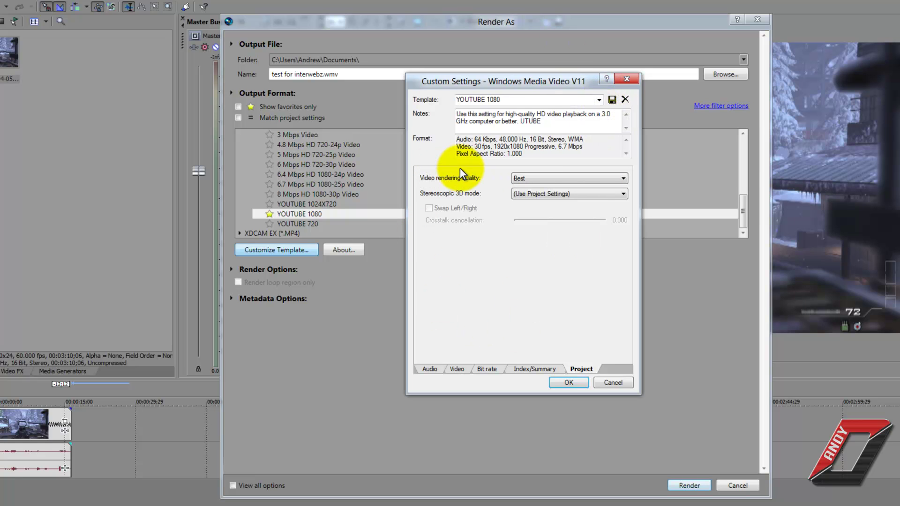
pyautogui.click(567, 382)
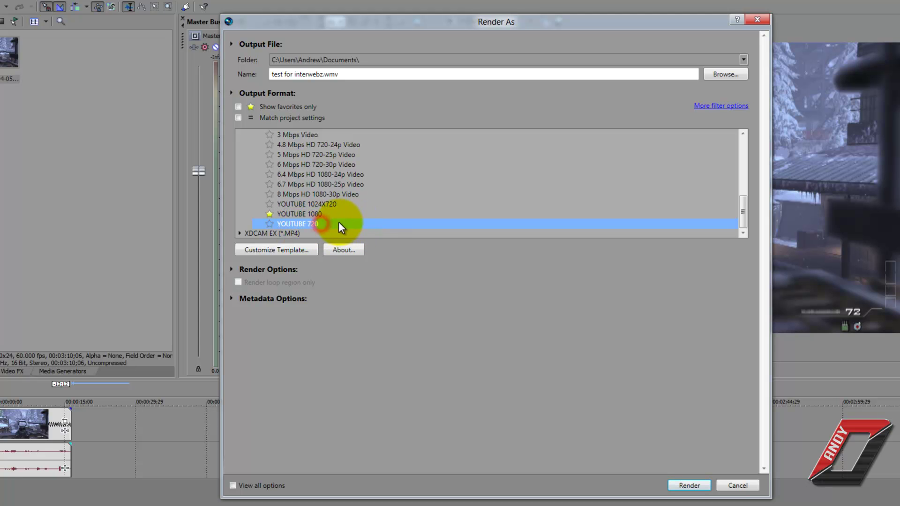
# Open the YOUTUBE 720 template's custom settings and keep the audio mode at CBR
pyautogui.click(287, 250)
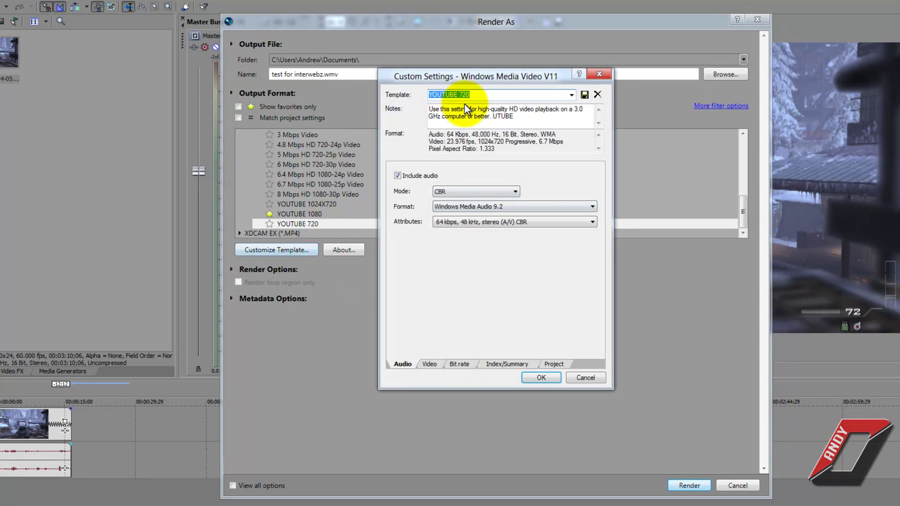
pyautogui.moveTo(450, 80); pyautogui.dragTo(437, 117)
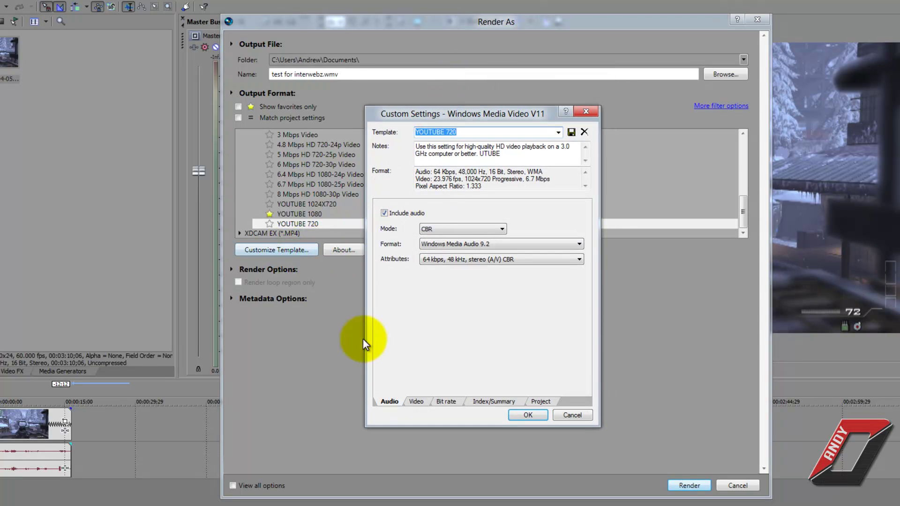
pyautogui.click(442, 227)
pyautogui.click(442, 227)
pyautogui.press('Tab')
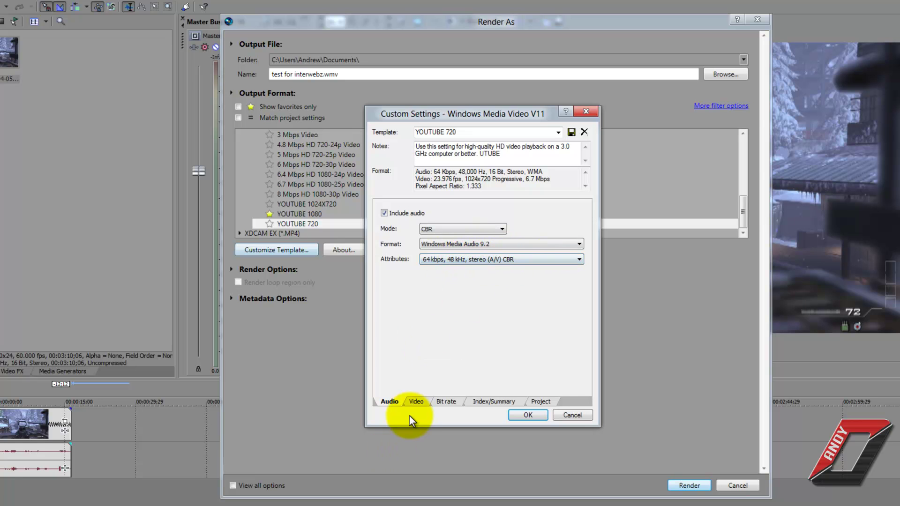
# Set video to a custom 1280x720 size, 1.000 (Square) pixel aspect ratio and 100 smoothness
pyautogui.click(416, 402)
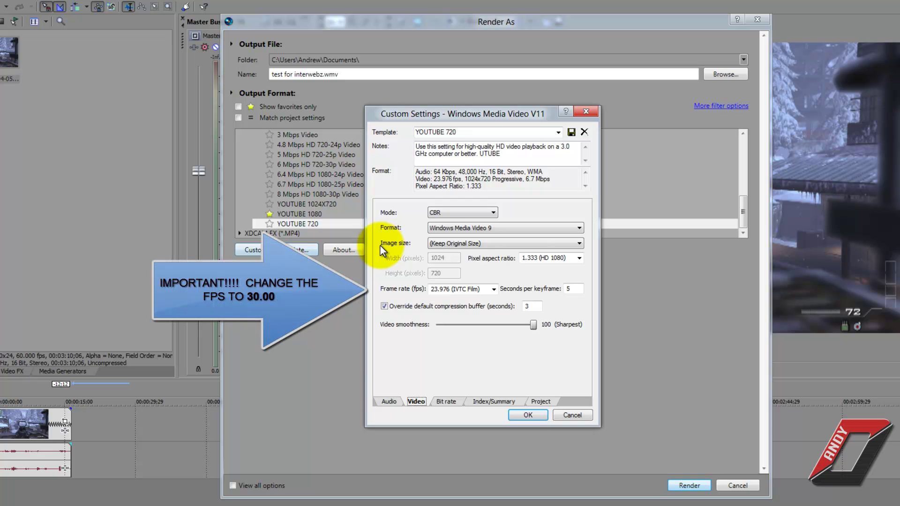
pyautogui.click(432, 244)
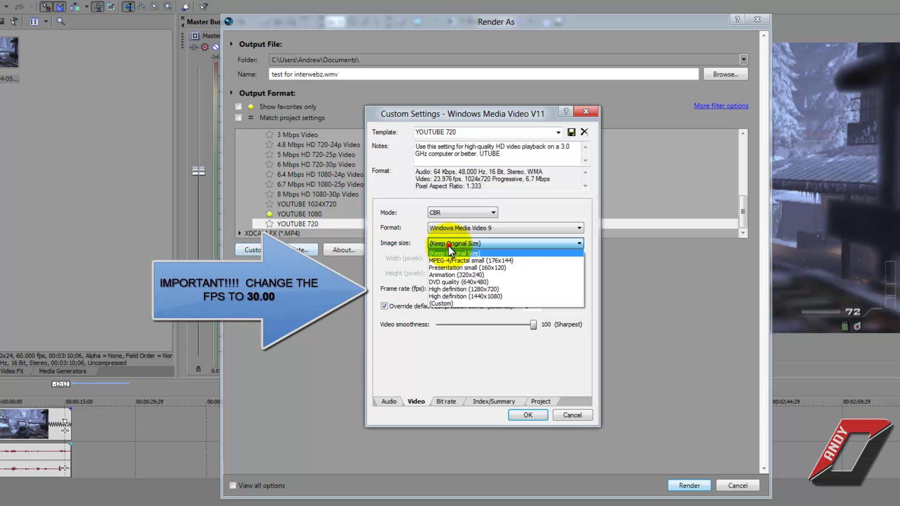
pyautogui.click(445, 303)
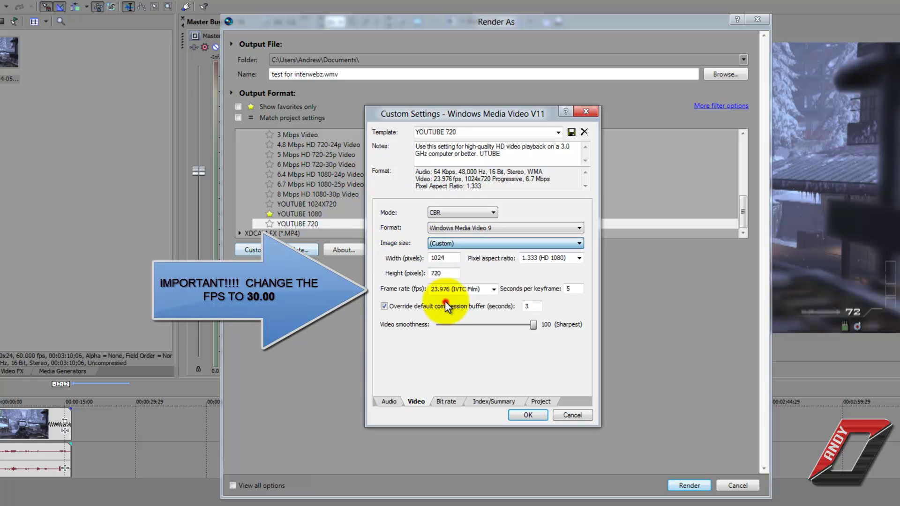
pyautogui.doubleClick(445, 258)
pyautogui.write('1280')
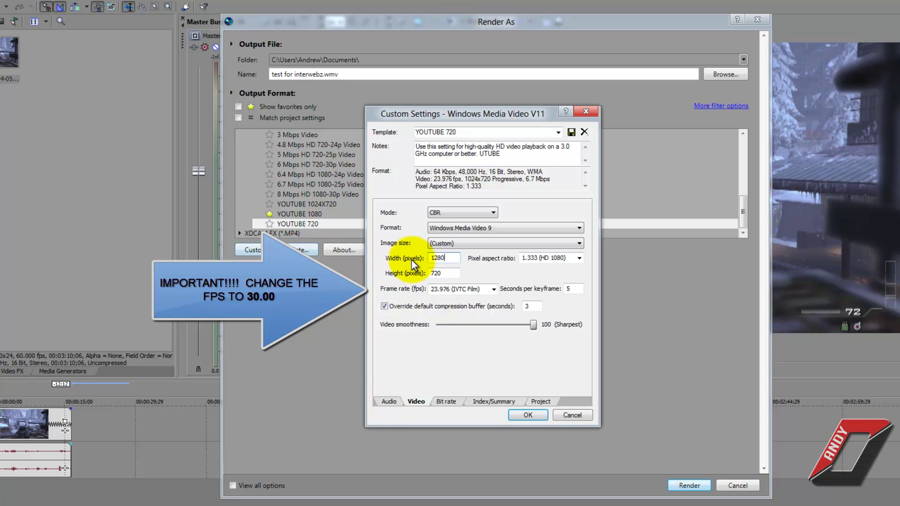
pyautogui.doubleClick(449, 273)
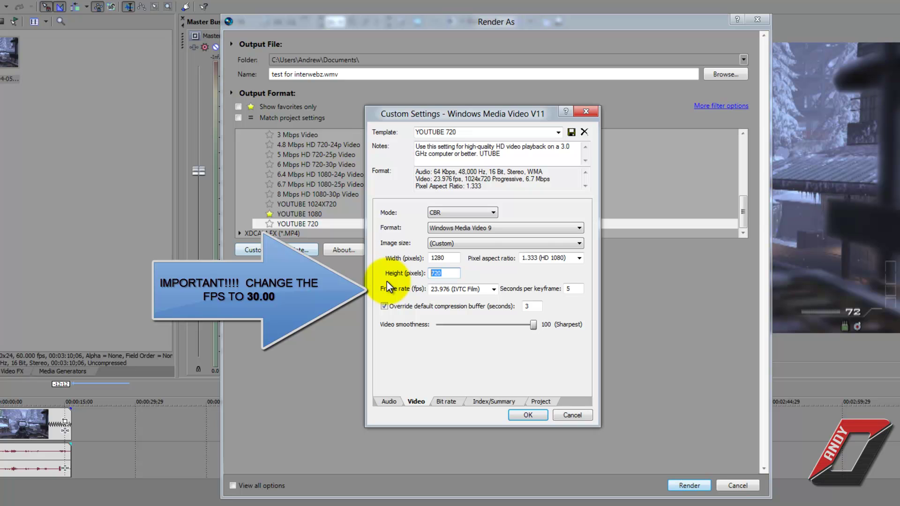
pyautogui.write('720')
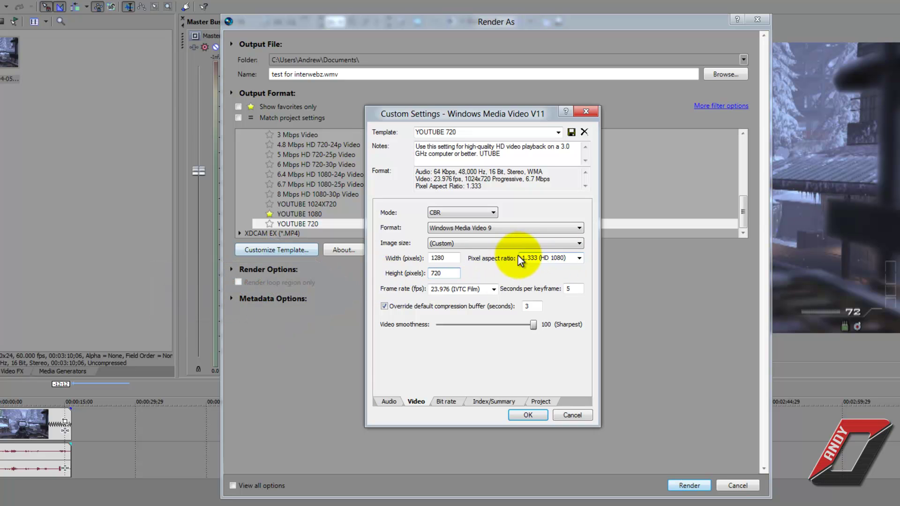
pyautogui.click(574, 258)
pyautogui.click(552, 268)
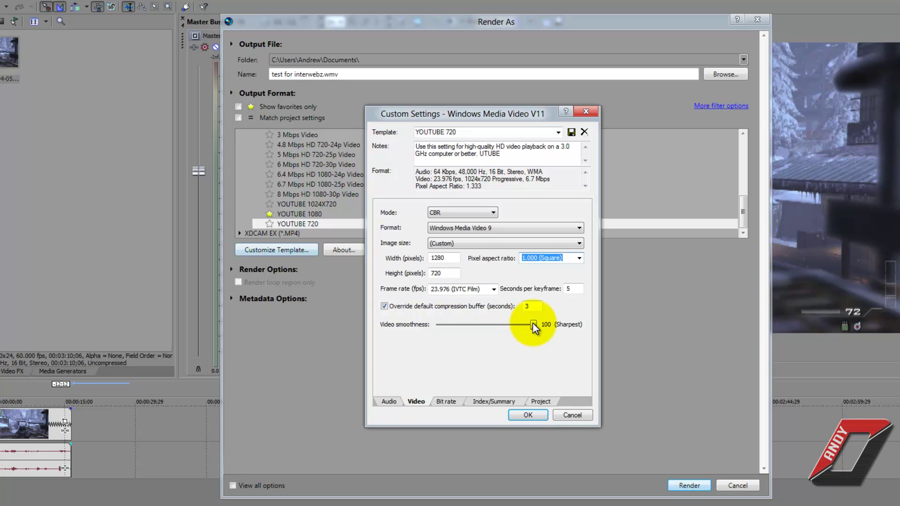
pyautogui.moveTo(535, 324); pyautogui.dragTo(543, 325)
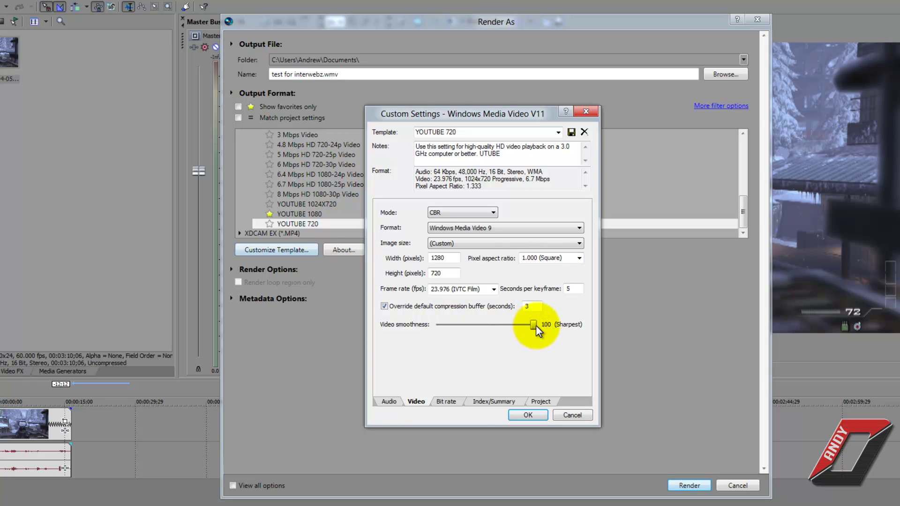
pyautogui.click(446, 401)
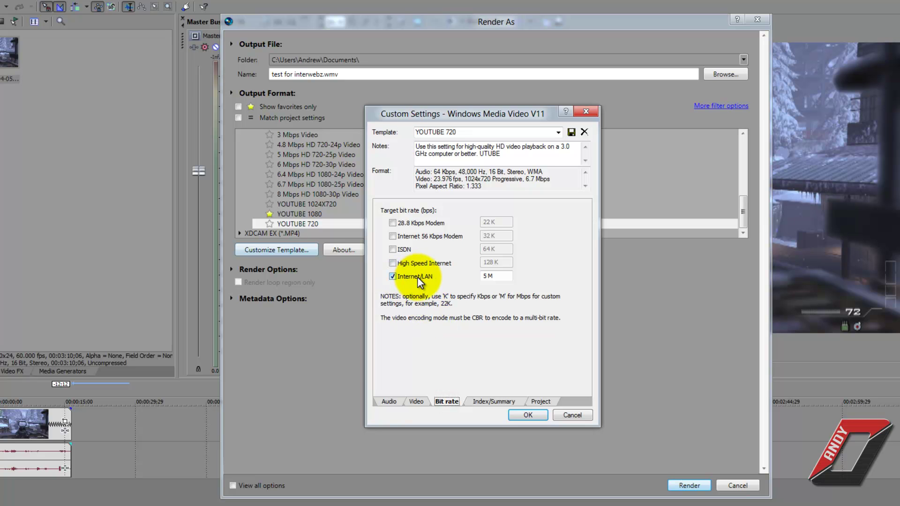
# Keep the video rendering quality at Best in the project settings
pyautogui.click(475, 402)
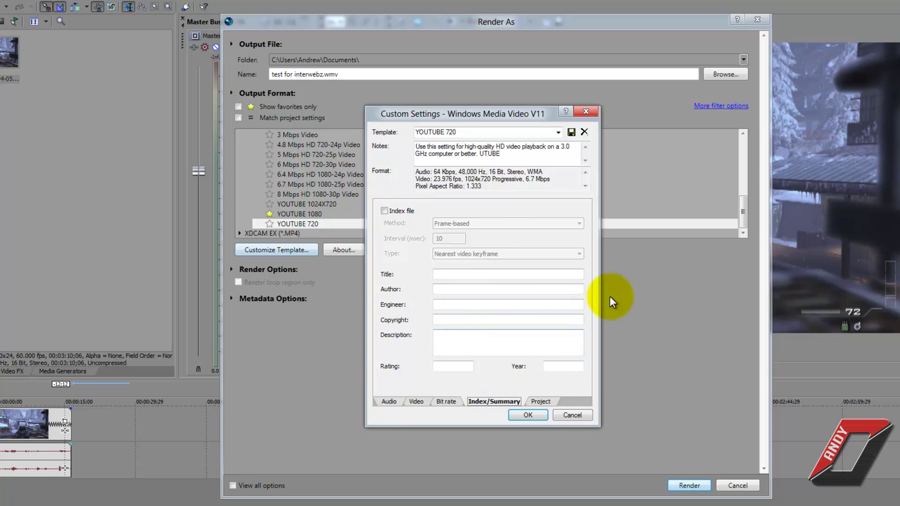
pyautogui.click(539, 402)
pyautogui.click(489, 211)
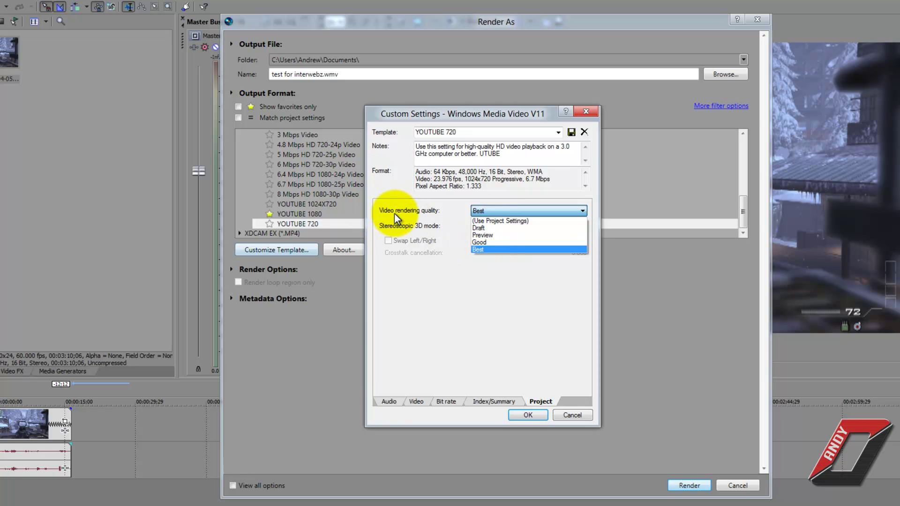
pyautogui.click(493, 247)
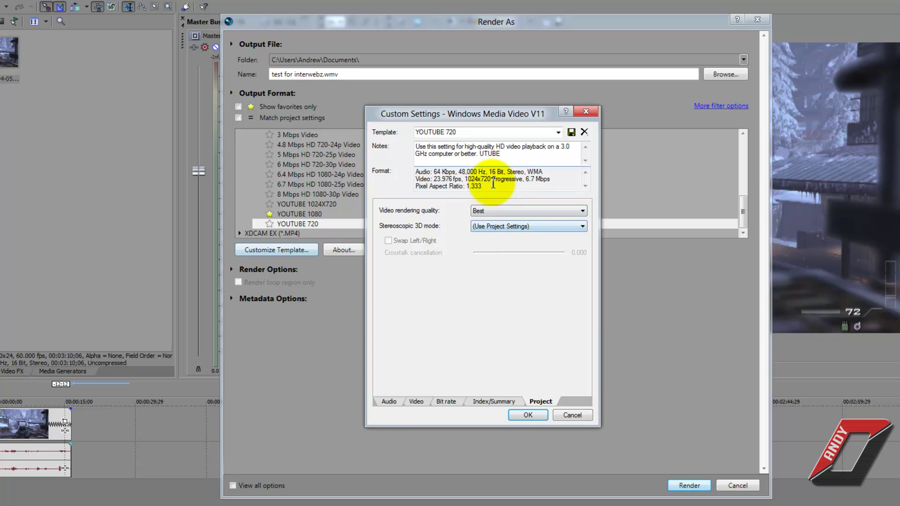
# Save the customized template under the name YOUTUBE 720 and accept the settings
pyautogui.moveTo(510, 155); pyautogui.dragTo(401, 142)
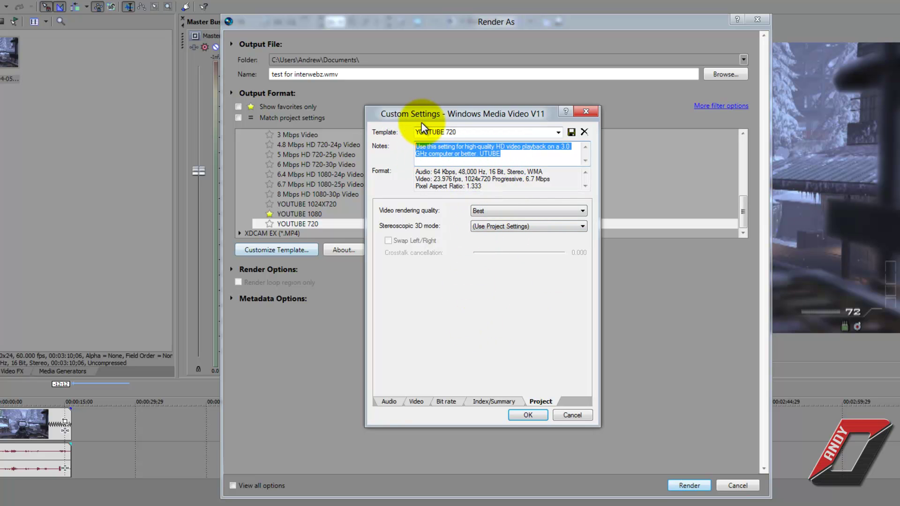
pyautogui.click(421, 132)
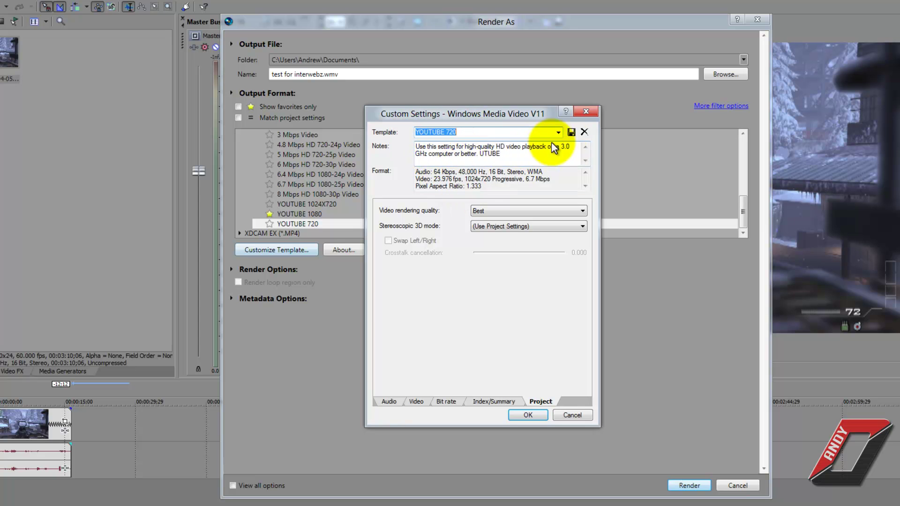
pyautogui.click(570, 133)
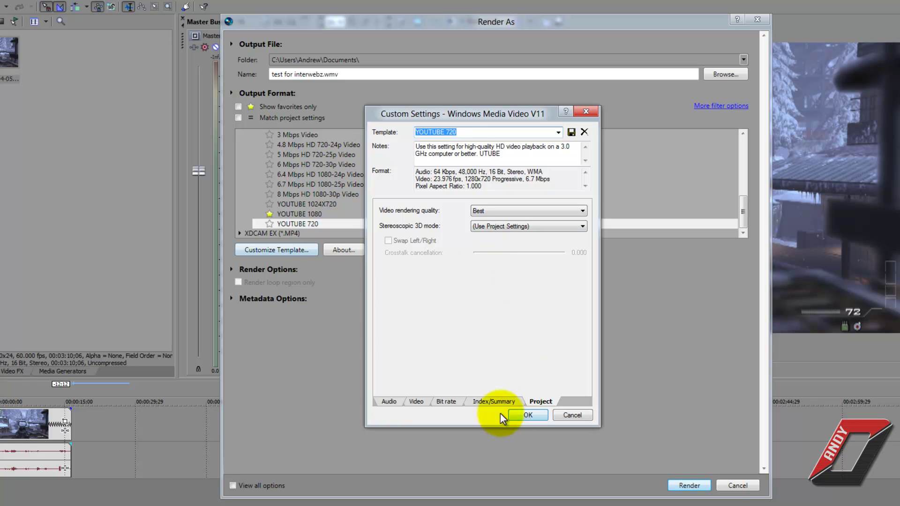
pyautogui.click(527, 415)
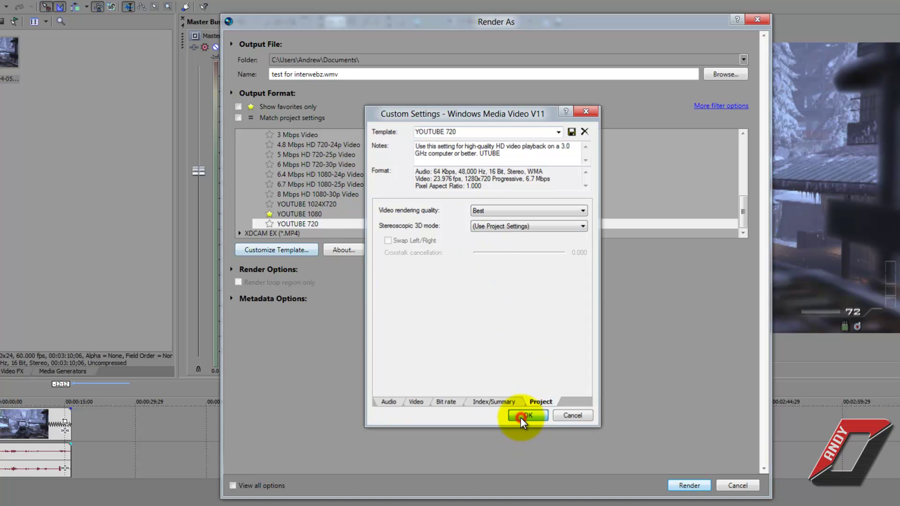
# Render test for interwebz.wmv with YOUTUBE 720, then cancel it at 12% and close the notice
pyautogui.click(320, 214)
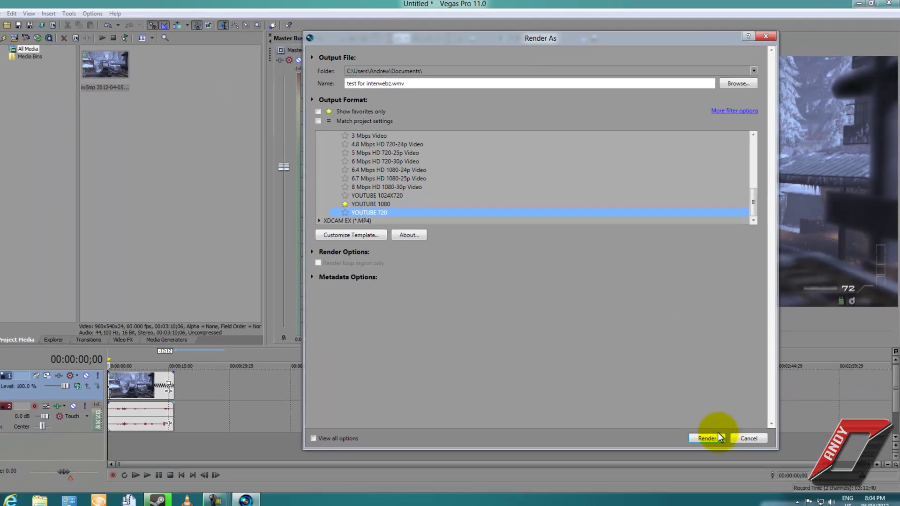
pyautogui.click(707, 434)
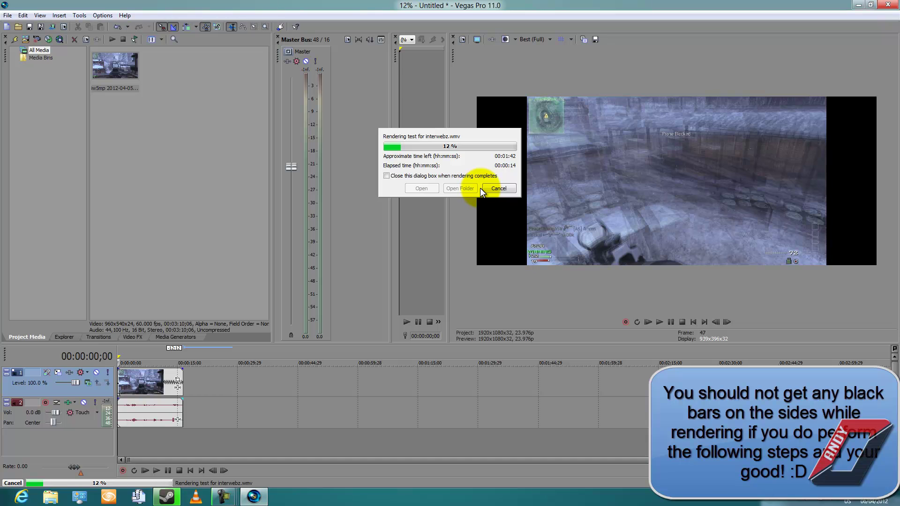
pyautogui.click(488, 187)
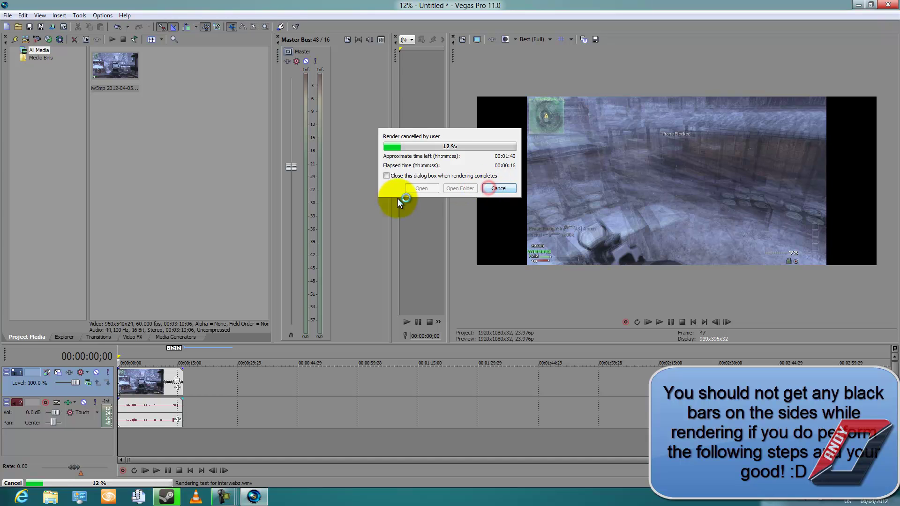
pyautogui.click(8, 15)
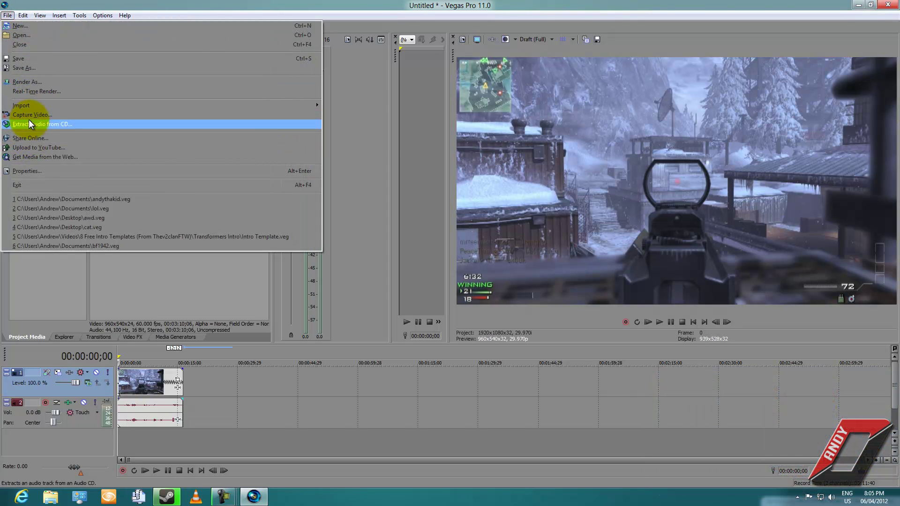
# Open Render As and bring up the YOUTUBE 720 template's custom video settings
pyautogui.click(35, 83)
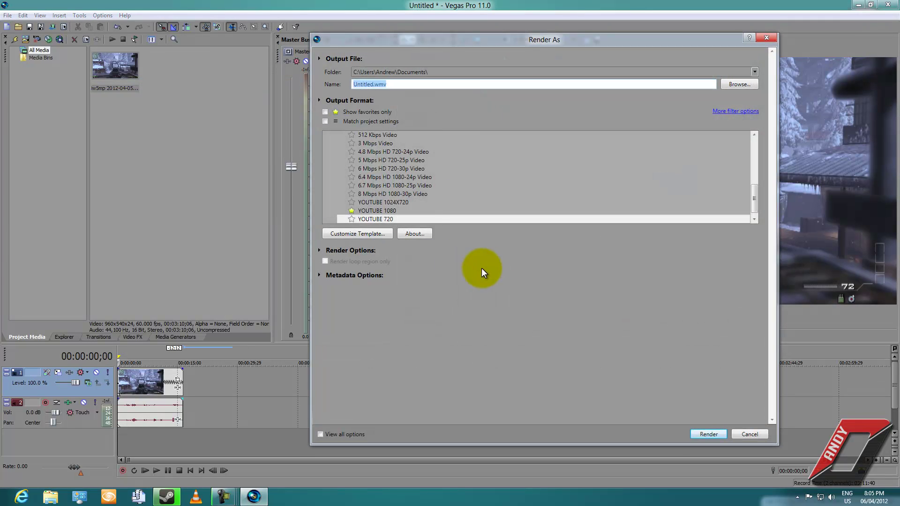
pyautogui.click(381, 219)
pyautogui.click(370, 233)
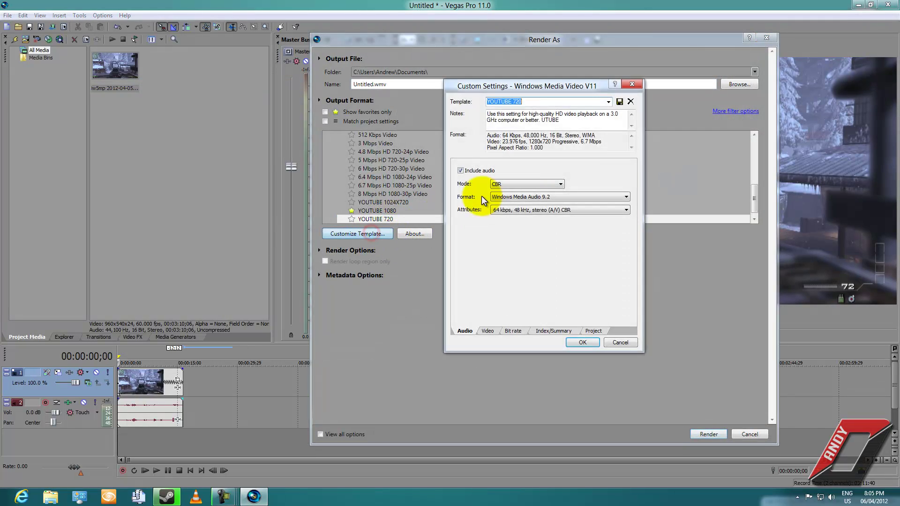
pyautogui.click(488, 330)
pyautogui.click(613, 209)
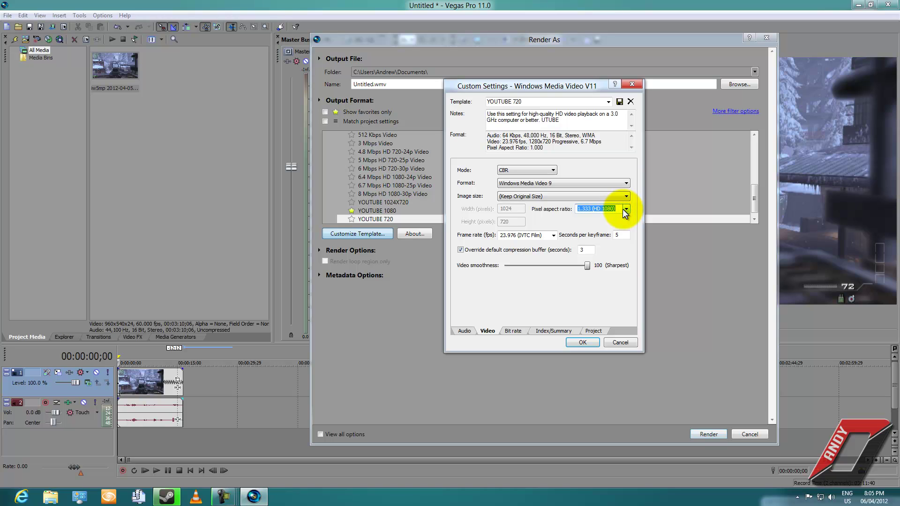
pyautogui.moveTo(594, 88); pyautogui.dragTo(438, 82)
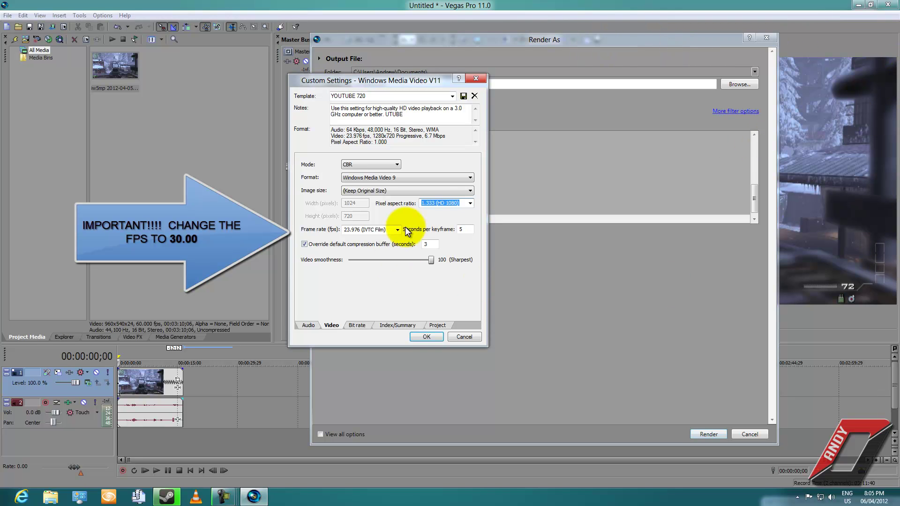
# Set pixel aspect ratio to 1.000 (Square) and a custom image width of 1280
pyautogui.click(470, 203)
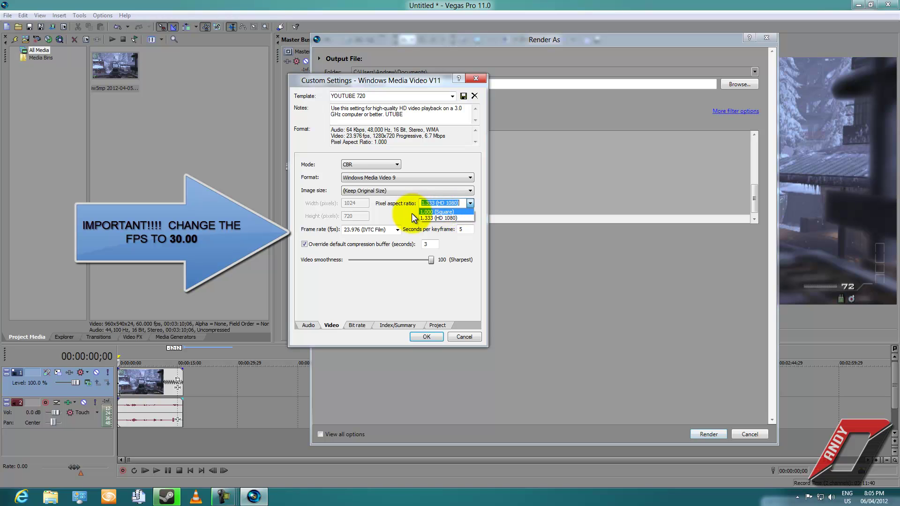
pyautogui.click(448, 212)
pyautogui.click(372, 191)
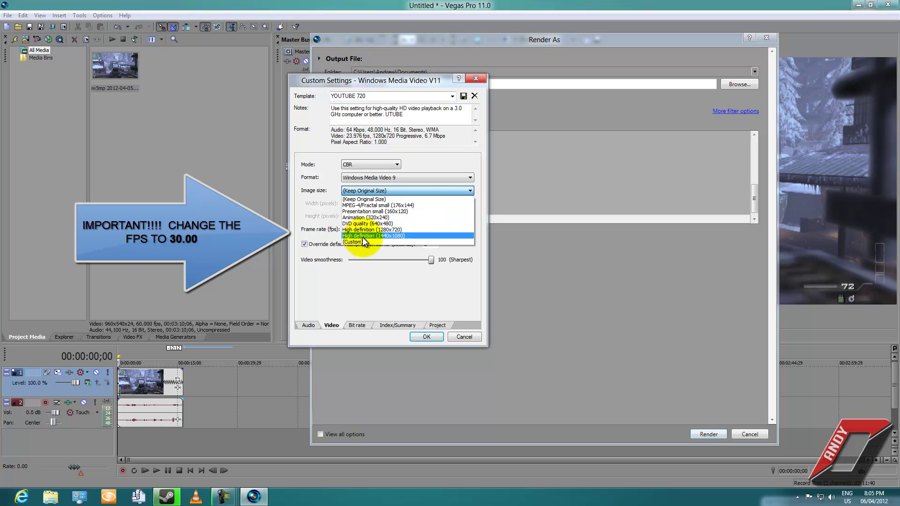
pyautogui.click(361, 241)
pyautogui.doubleClick(362, 206)
pyautogui.write('1280')
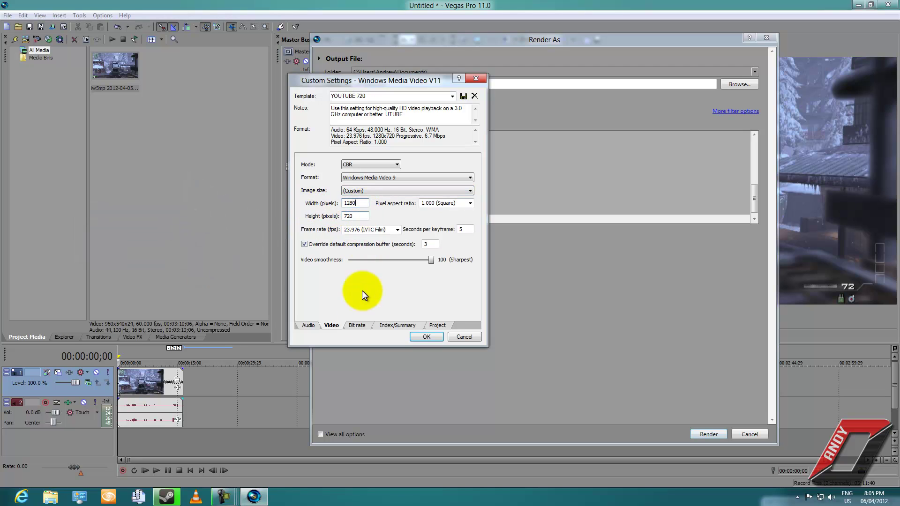
# Accept the customized YOUTUBE 720 settings and start rendering Untitled.wmv
pyautogui.click(354, 323)
pyautogui.click(392, 322)
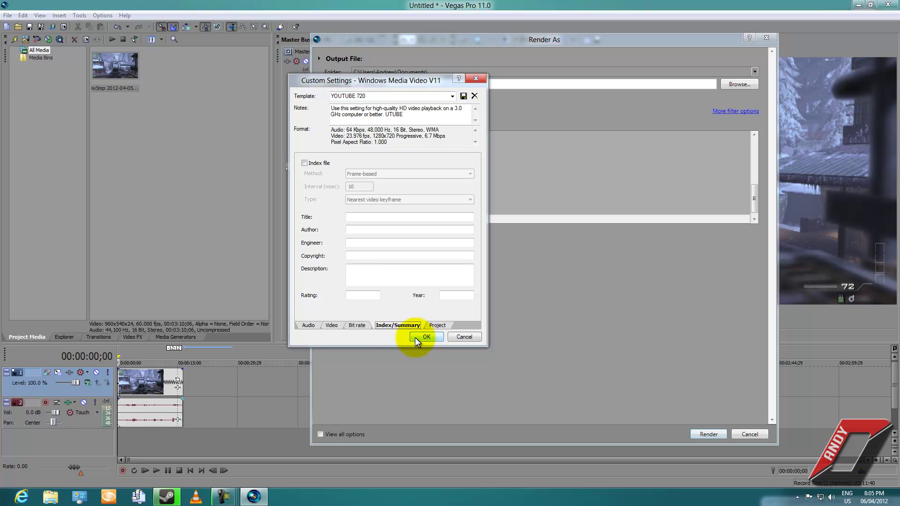
pyautogui.click(415, 338)
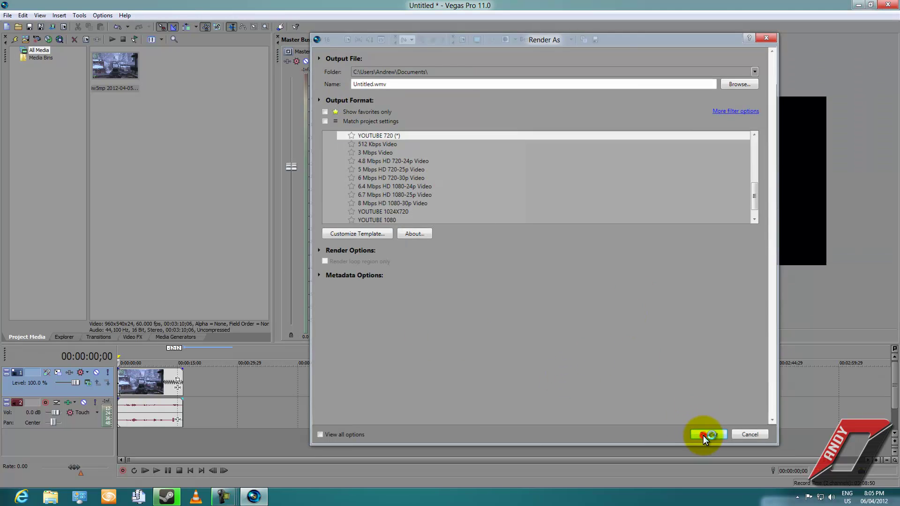
pyautogui.click(703, 435)
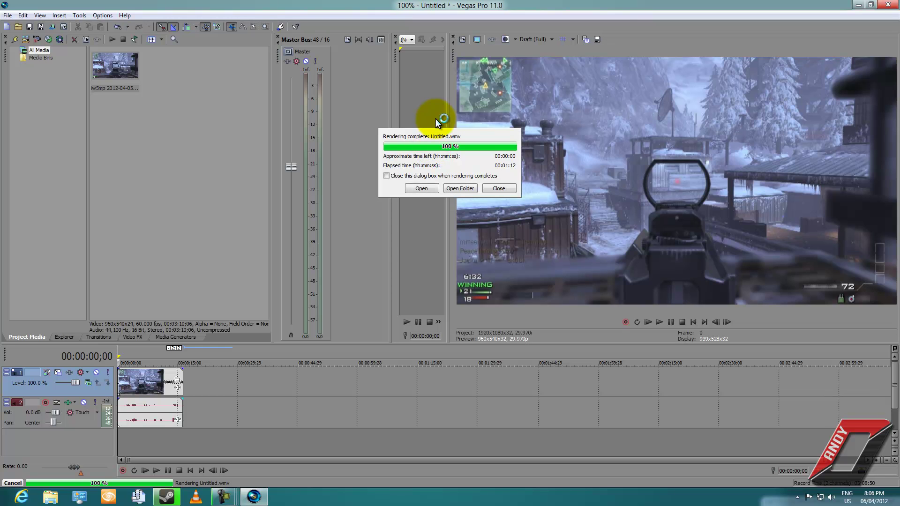
# Wait for Untitled.wmv to finish rendering to 100% and dismiss the completion notice
pyautogui.click(385, 175)
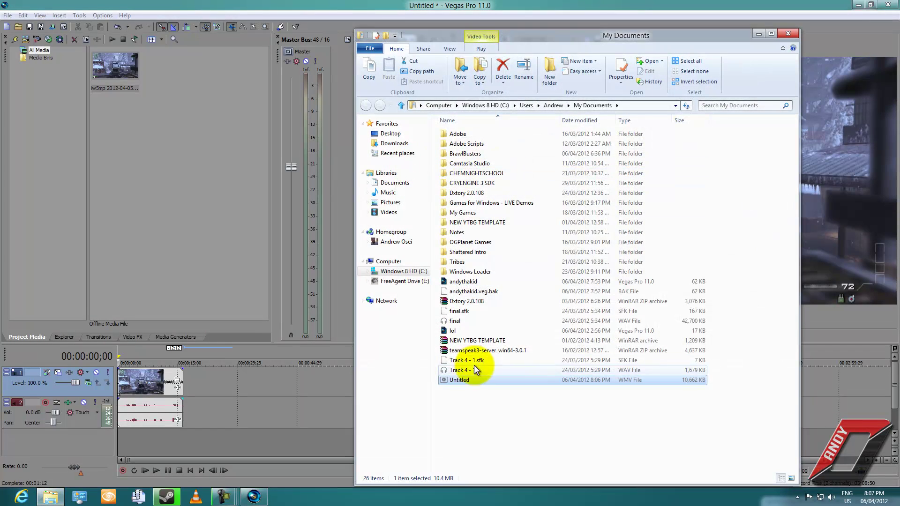
# Open Untitled.wmv from My Documents with Windows Media Player
pyautogui.rightClick(461, 379)
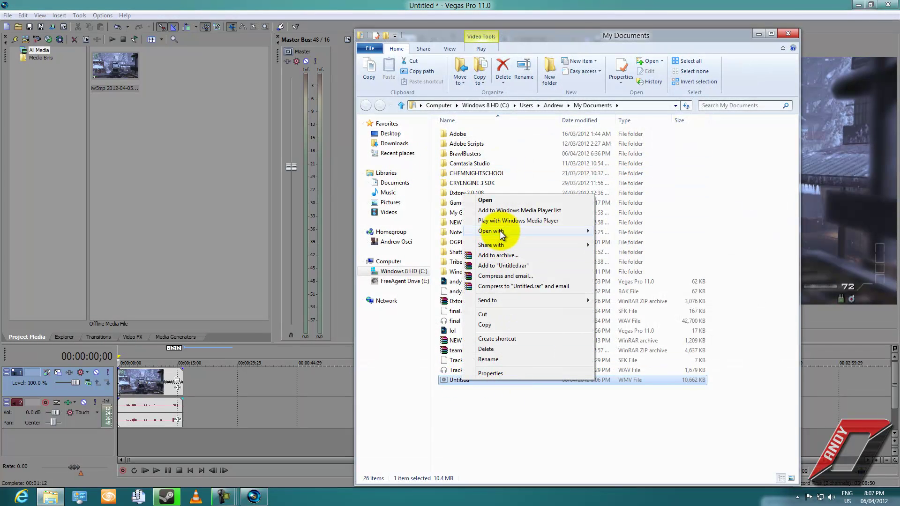
pyautogui.moveTo(500, 230)
pyautogui.click(620, 272)
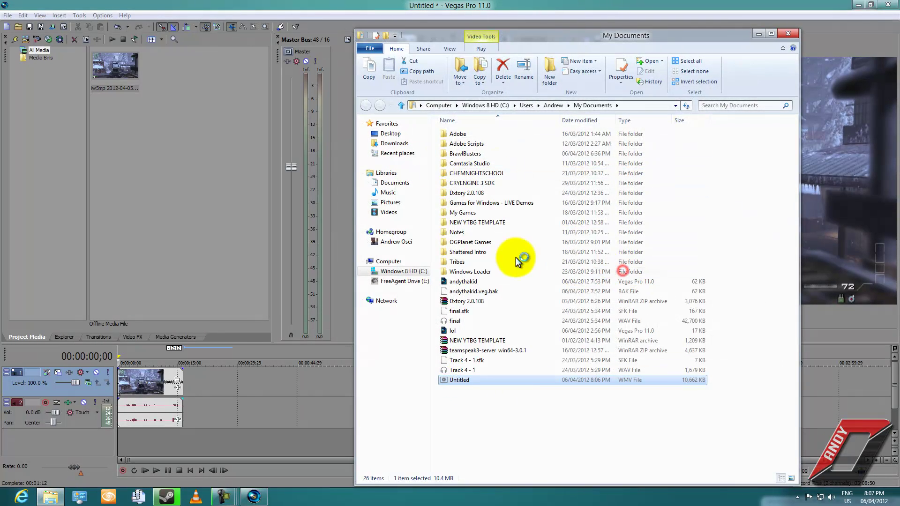